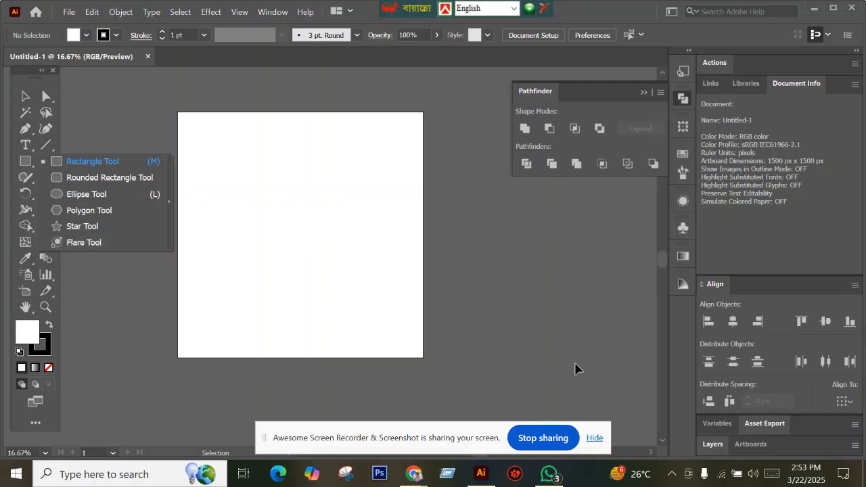
mouse_move(414, 471)
click(366, 410)
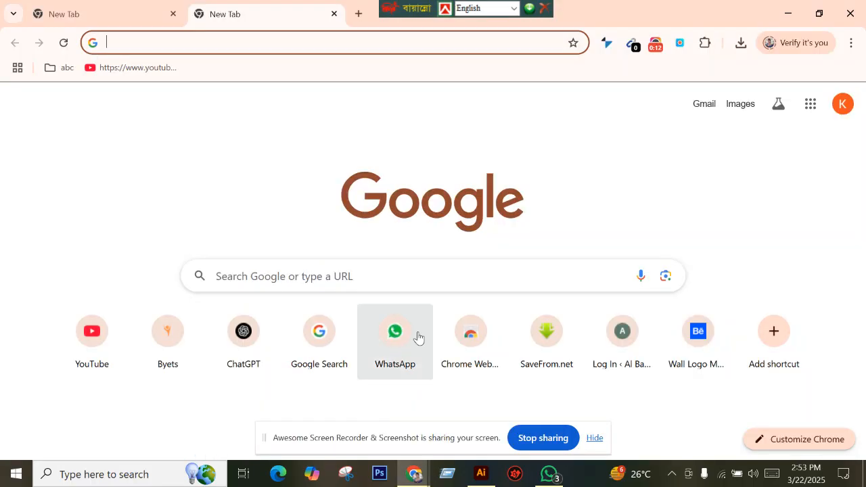
click(655, 42)
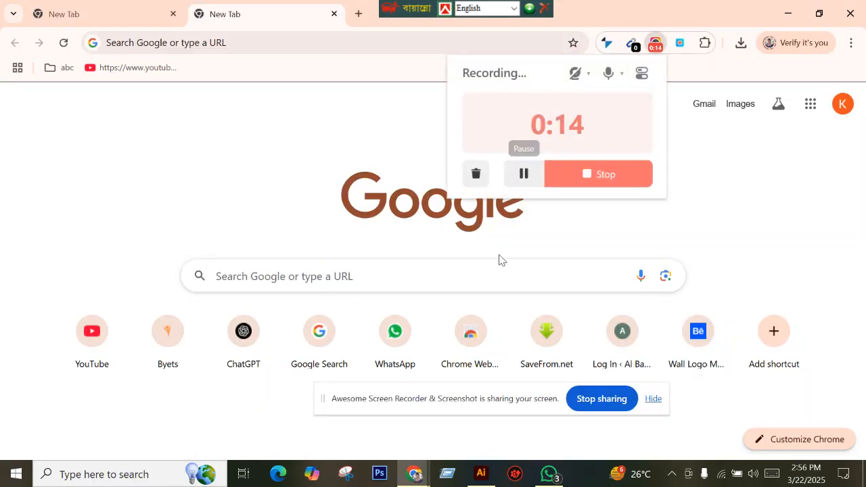
click(481, 473)
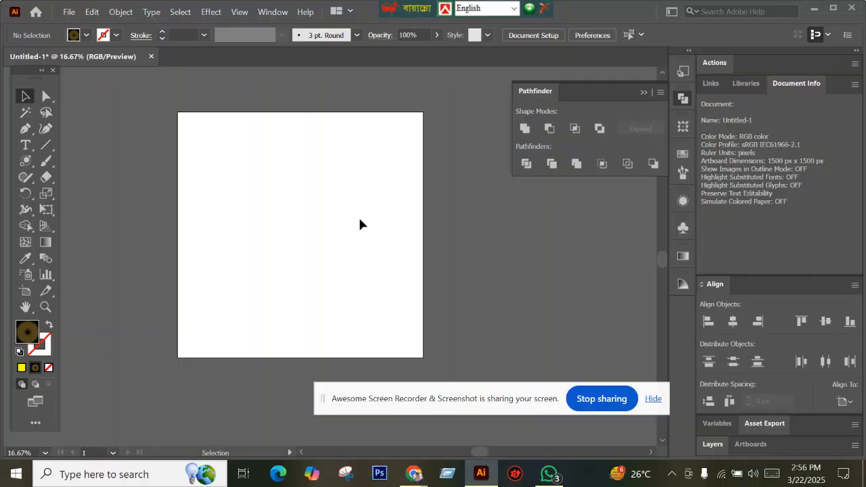
drag(406, 397, 411, 429)
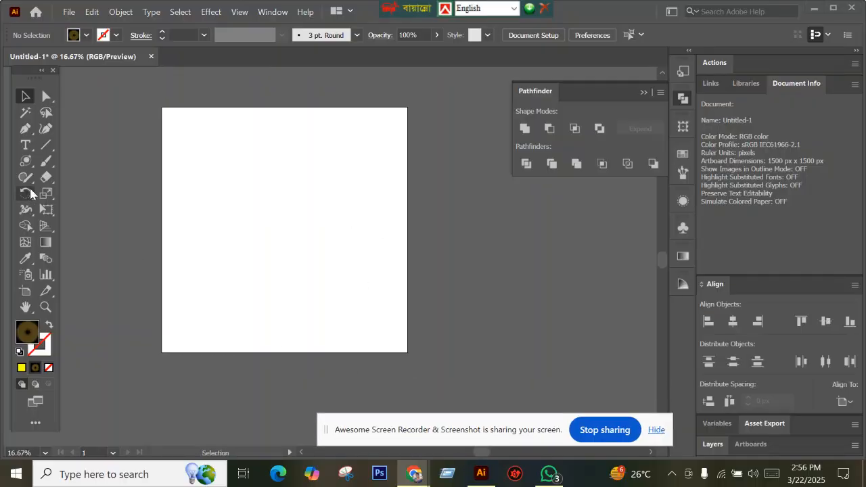
right_click(29, 167)
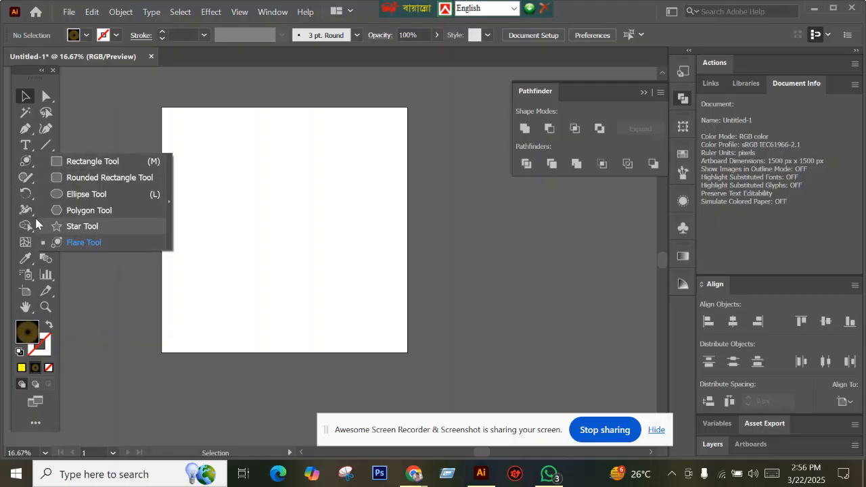
click(25, 96)
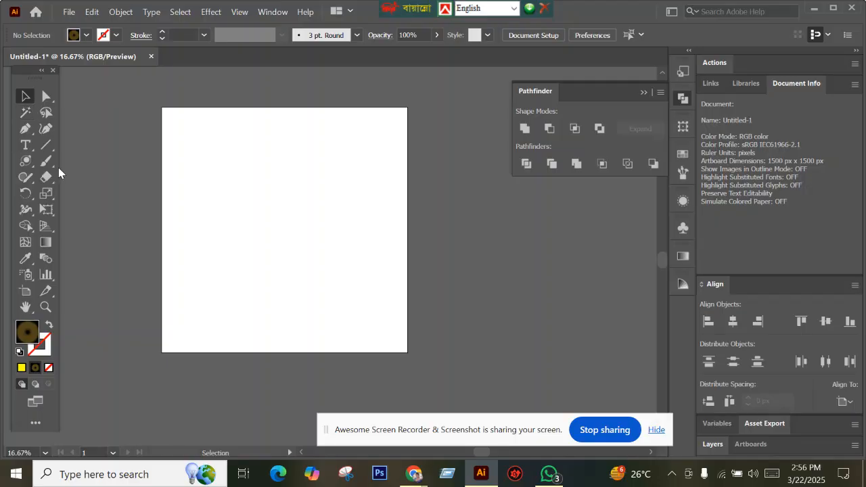
right_click(27, 162)
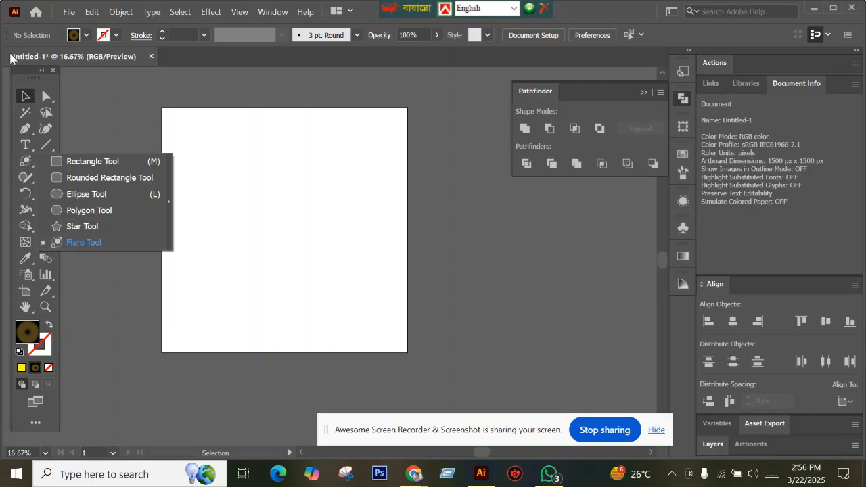
click(24, 88)
Draw a red rectangle without a stroke covering the whole artboard, discarding the smaller gradient-filled trial rectangle
right_click(25, 161)
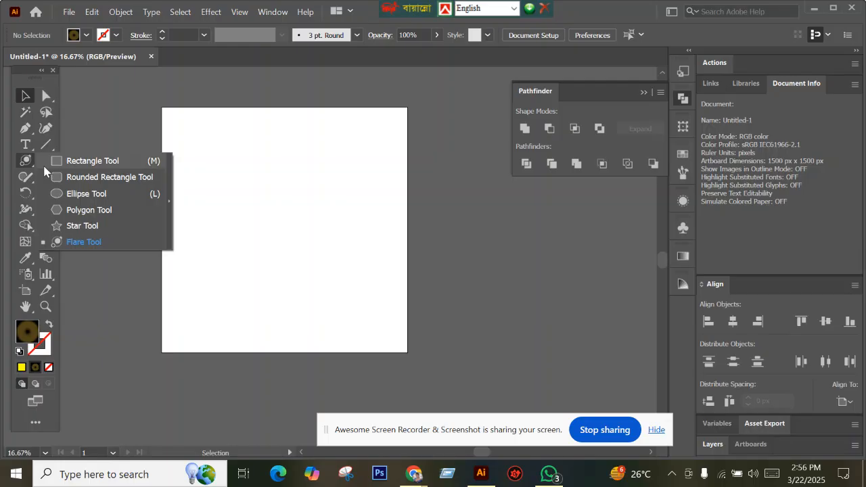
click(75, 162)
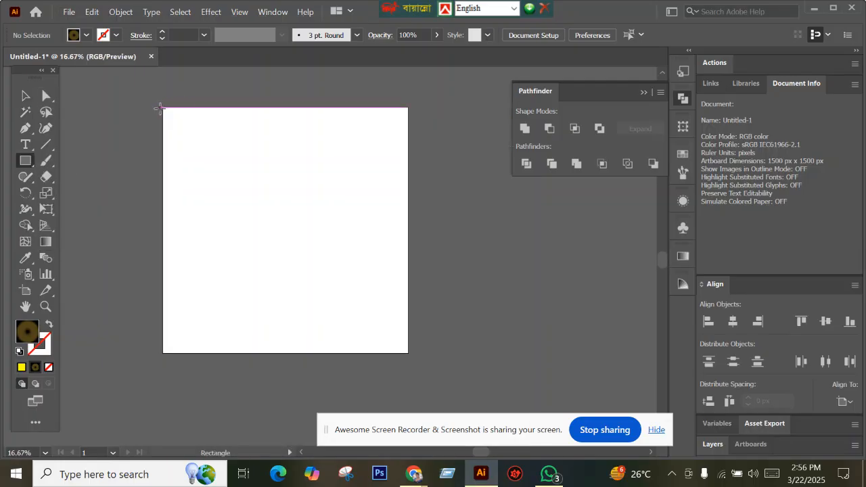
mouse_move(162, 108)
mouse_down()
mouse_move(276, 217)
mouse_move(288, 218)
mouse_up()
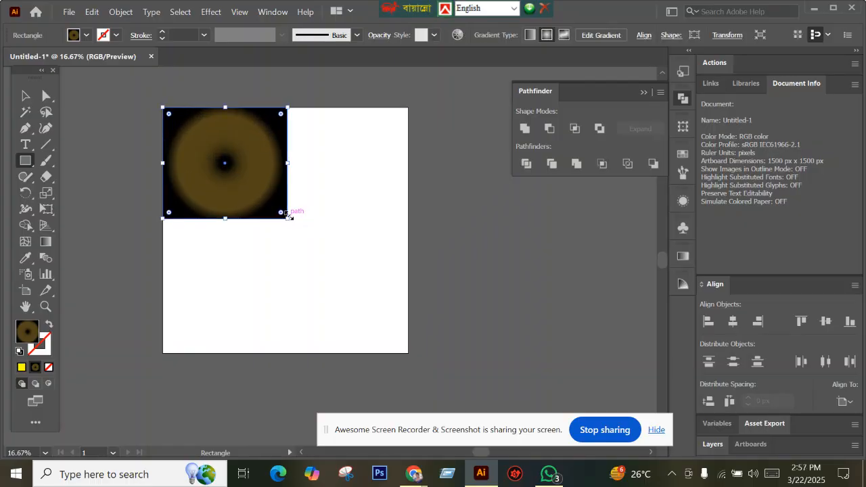
key(ctrl+z)
click(85, 35)
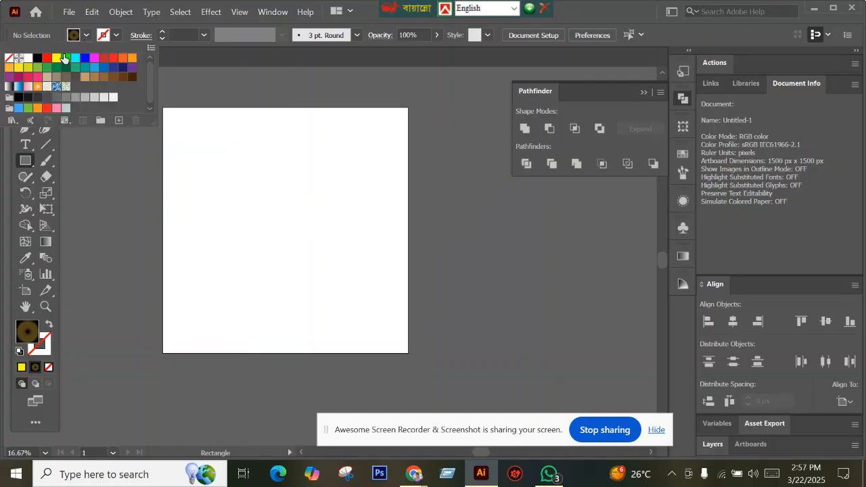
click(46, 58)
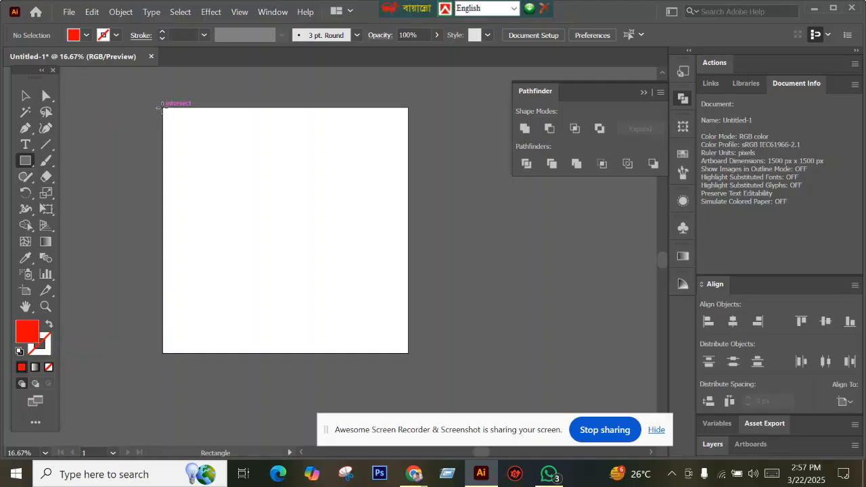
drag(163, 107, 408, 353)
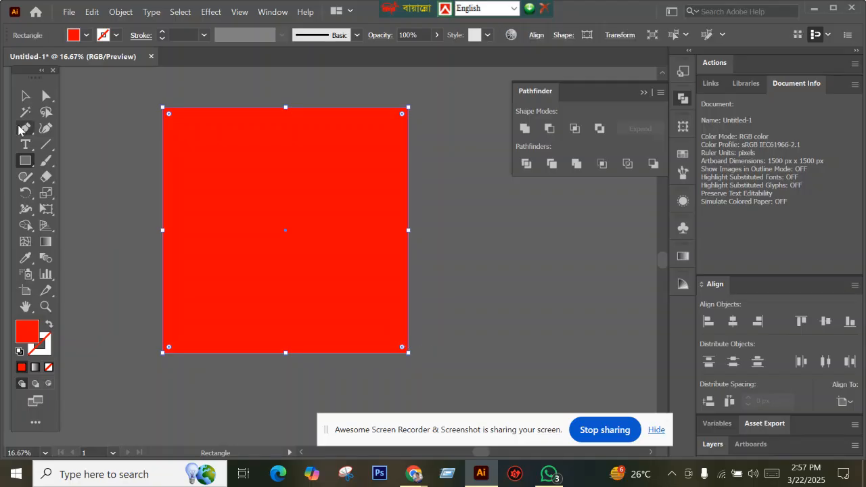
Change the fill of the artboard-sized rectangle from the swatches to a medium gray
click(86, 35)
click(56, 97)
click(65, 98)
key(Escape)
click(25, 95)
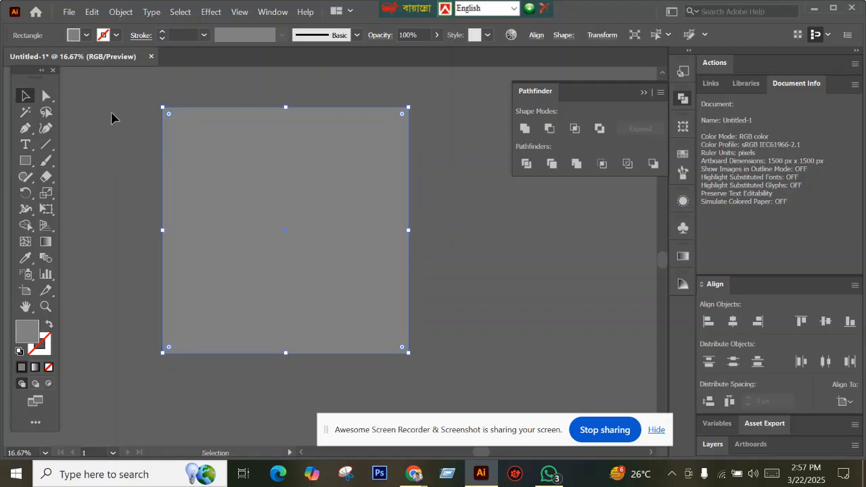
Try moving the gray rectangle off the artboard's edges and delete it
click(113, 118)
click(248, 161)
click(426, 151)
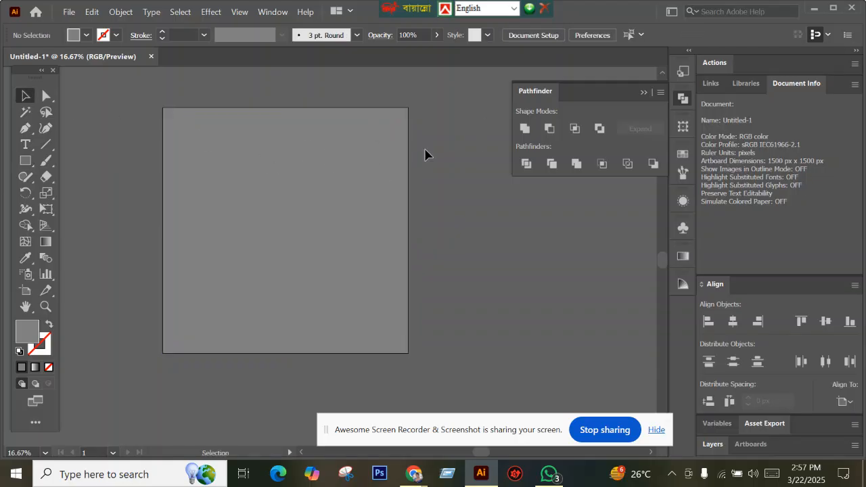
drag(255, 193, 231, 180)
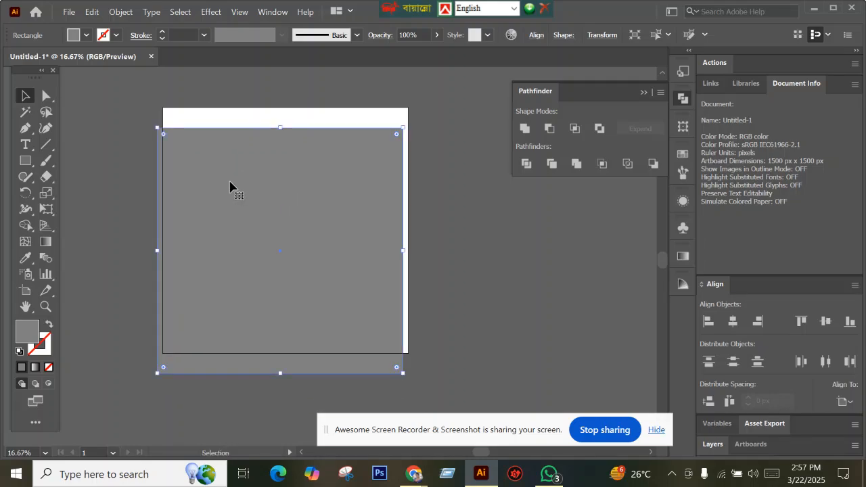
key(Delete)
Draw a gray rectangle without a stroke covering the whole artboard and leave it deselected
scroll(207, 188, down, 1)
scroll(215, 187, up, 1)
click(28, 161)
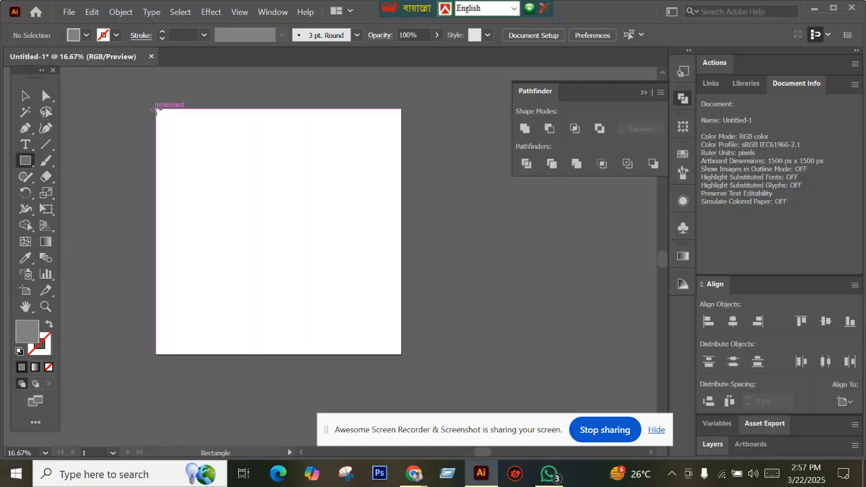
drag(156, 109, 401, 353)
click(25, 96)
click(116, 155)
click(277, 184)
click(490, 202)
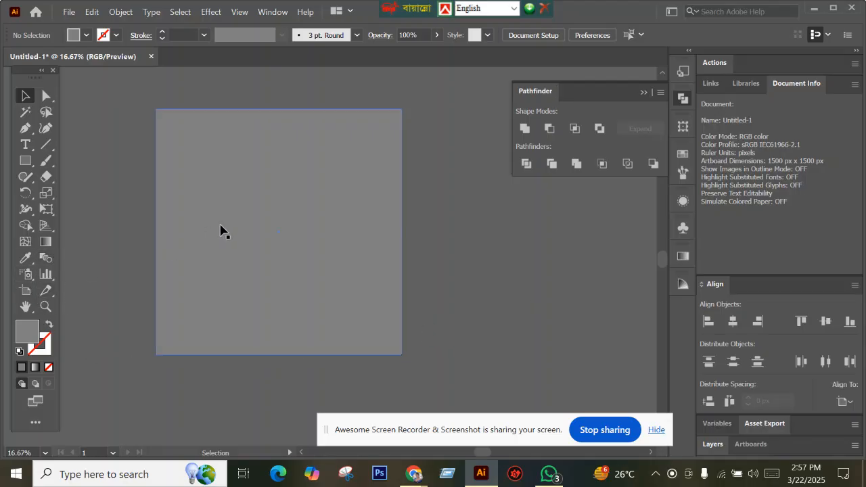
Draw a lens flare with the Flare tool, centred in the artboard's upper-left area and ending near its lower-right corner, and deselect it
right_click(99, 193)
click(25, 162)
drag(24, 165, 88, 246)
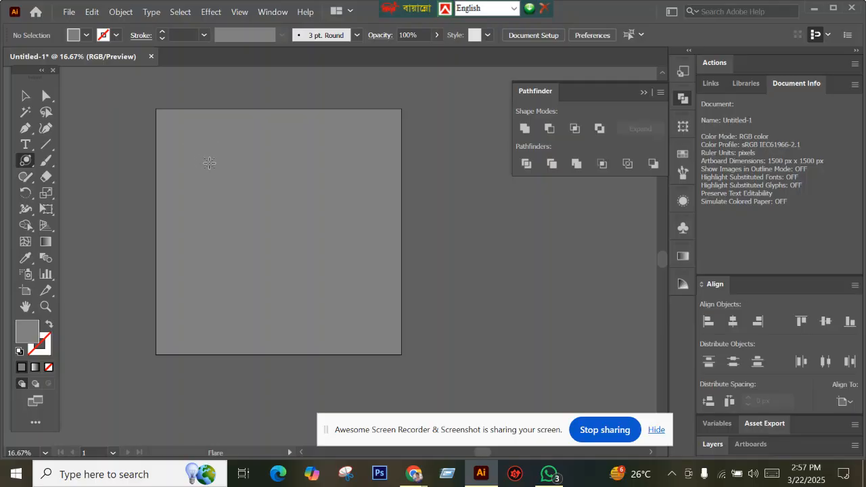
mouse_move(213, 167)
mouse_down()
mouse_move(239, 203)
mouse_move(218, 177)
mouse_up()
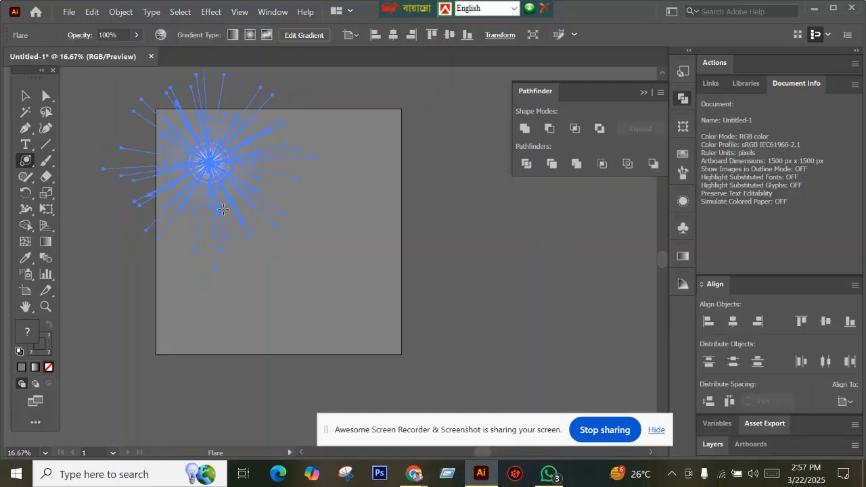
drag(372, 273, 367, 282)
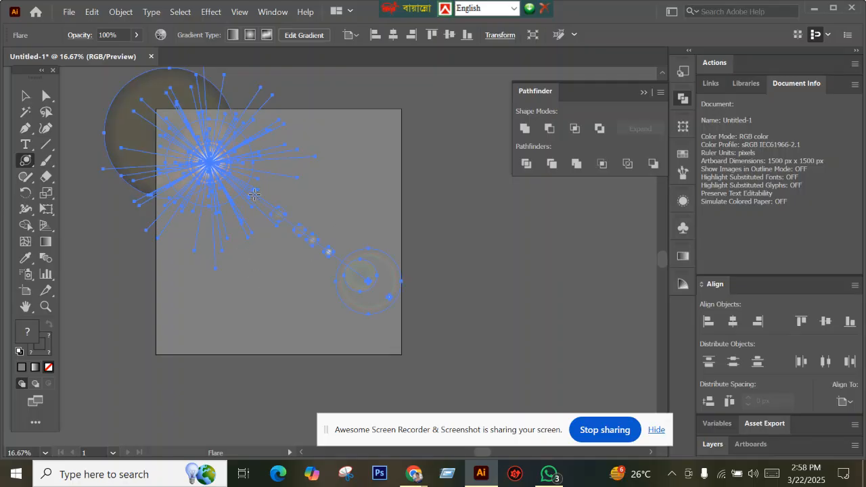
key(v)
click(433, 135)
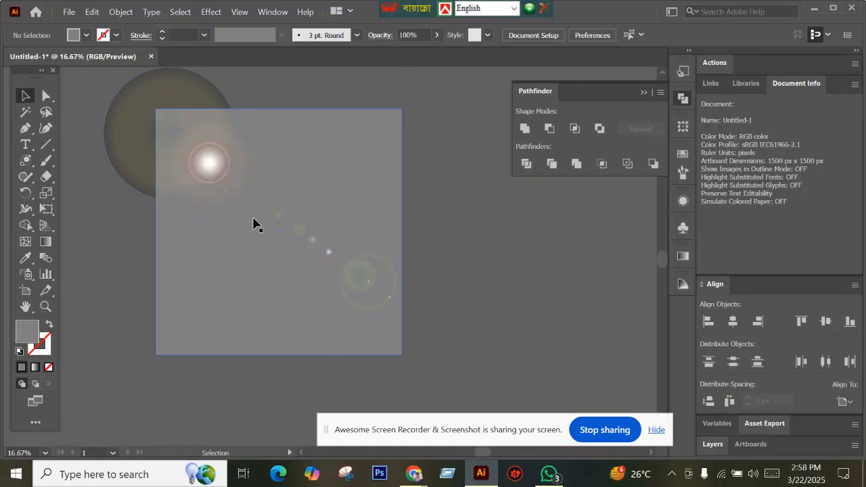
Change the fill of the background rectangle behind the flare to red
scroll(277, 247, up, 2)
scroll(289, 255, down, 1)
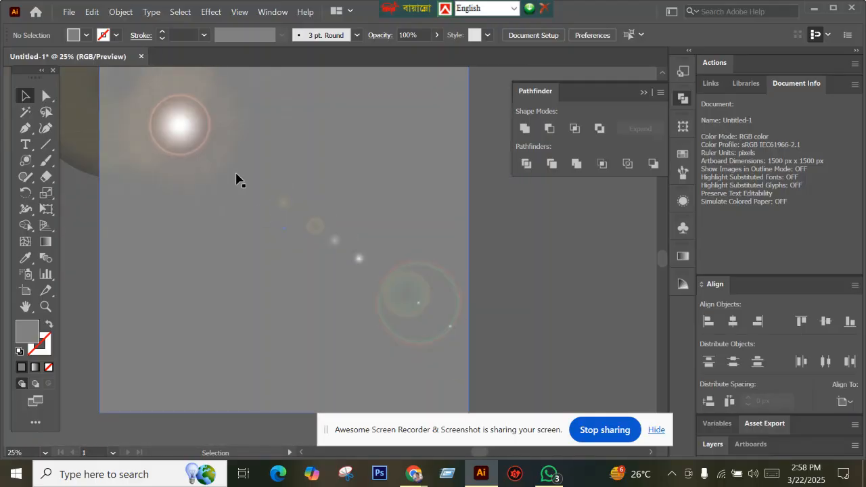
scroll(524, 281, down, 1)
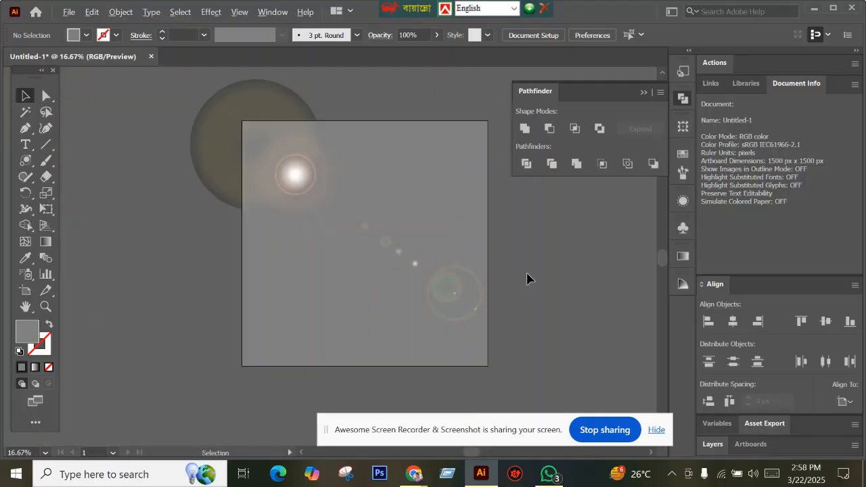
drag(522, 257, 454, 257)
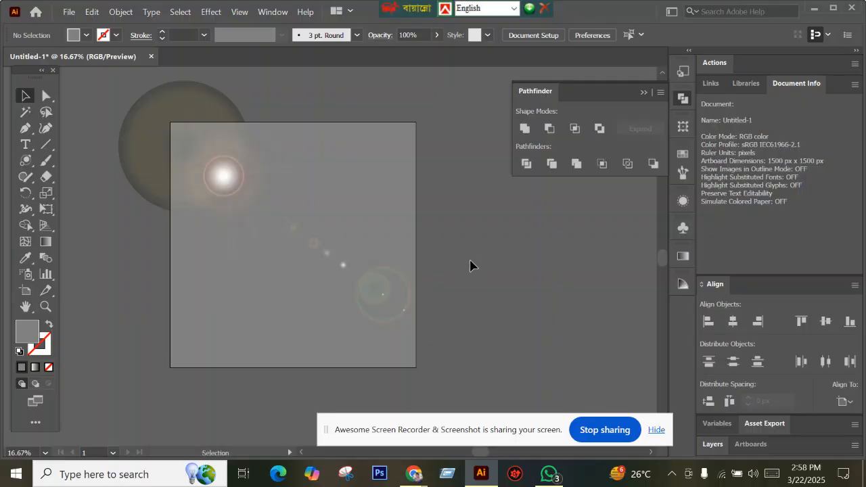
scroll(340, 251, up, 1)
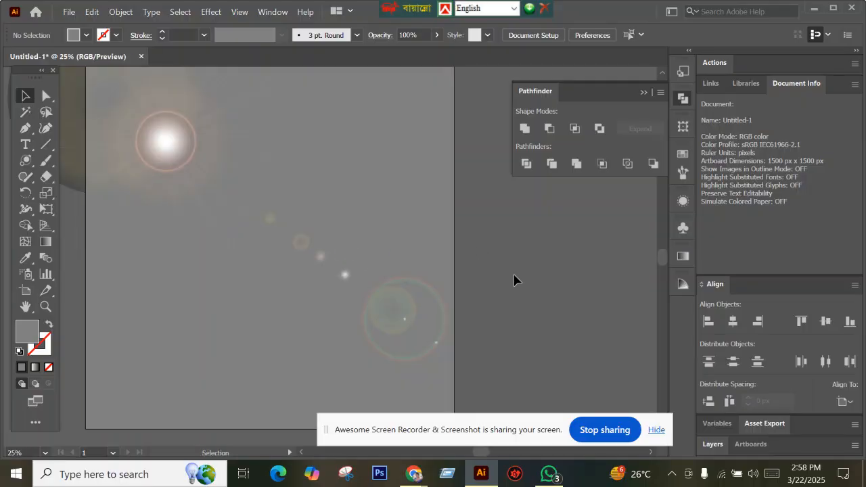
scroll(513, 268, down, 1)
click(473, 189)
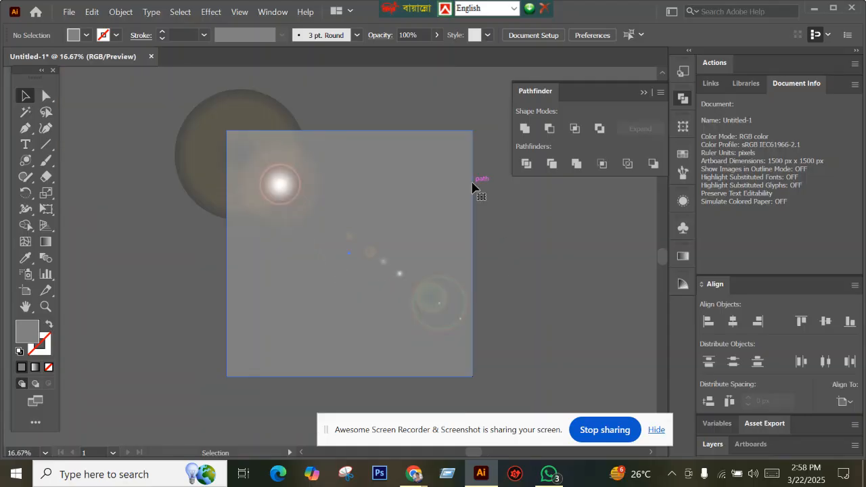
click(85, 35)
click(46, 58)
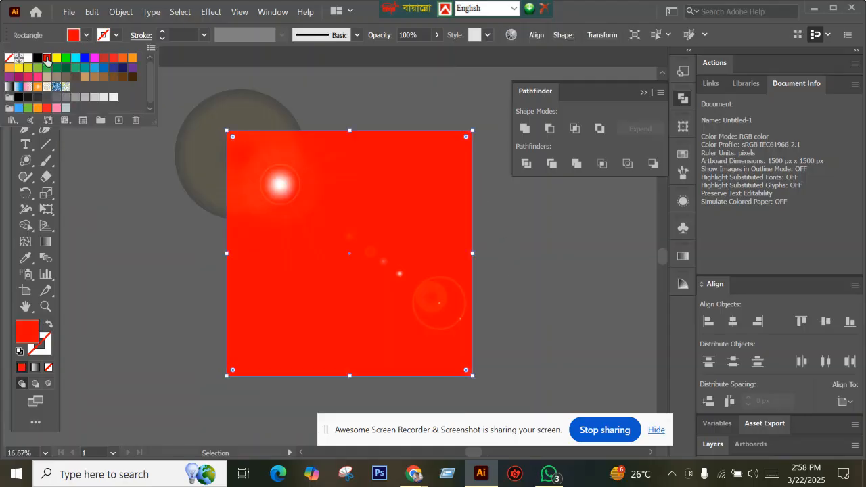
Try green, yellow, tan and brown swatches as the background rectangle's fill behind the flare
click(66, 59)
click(56, 58)
click(66, 67)
click(48, 89)
click(74, 77)
click(73, 68)
click(75, 76)
click(84, 77)
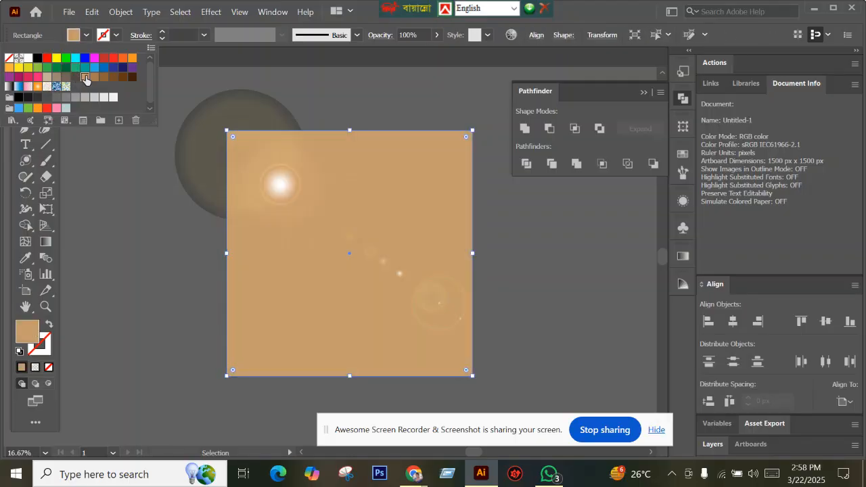
click(66, 67)
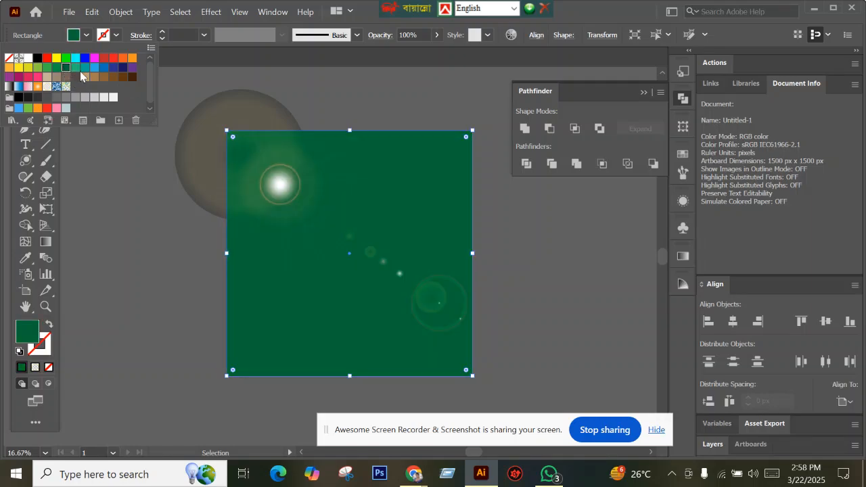
click(94, 76)
click(104, 77)
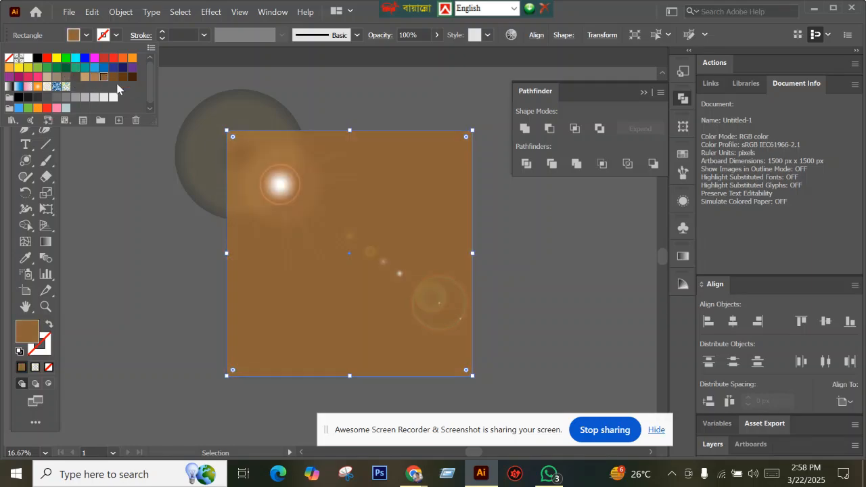
click(122, 76)
click(56, 86)
Try dark and light gray swatches on the background rectangle, finishing with the near-white gray fill
click(57, 99)
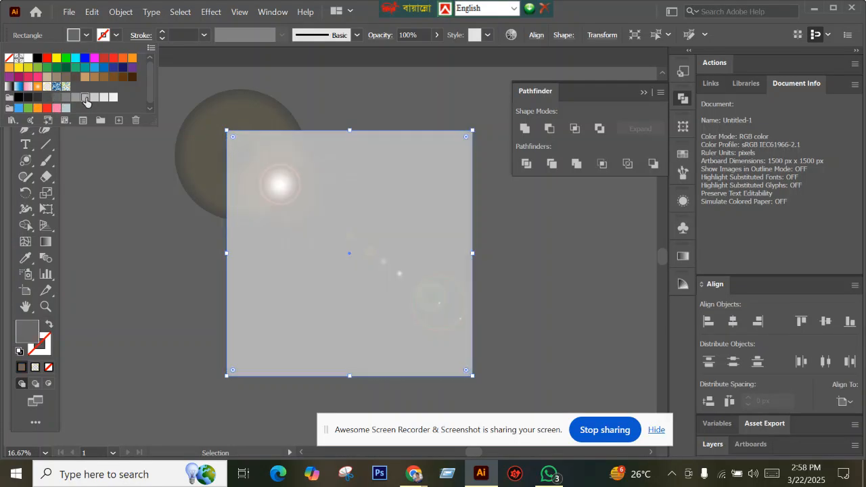
click(49, 99)
click(38, 98)
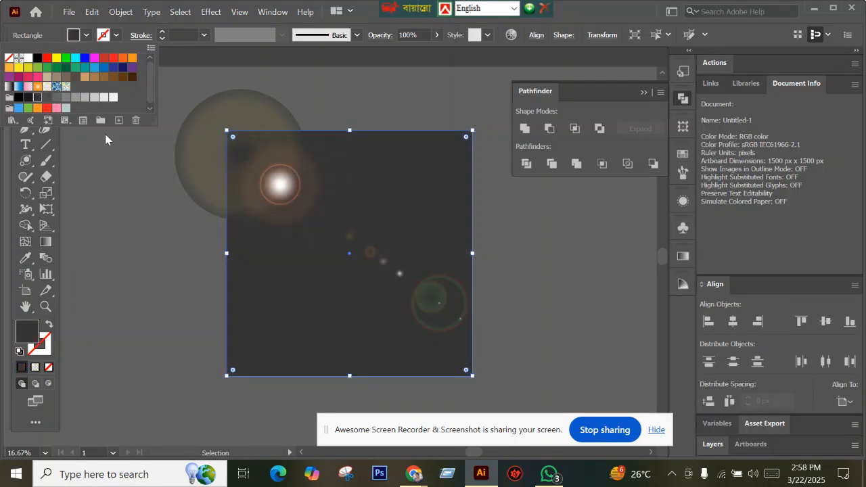
click(77, 98)
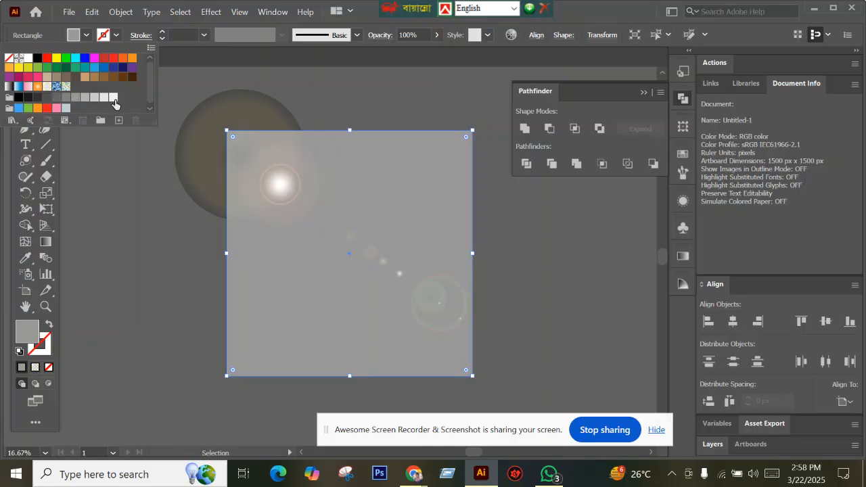
click(113, 98)
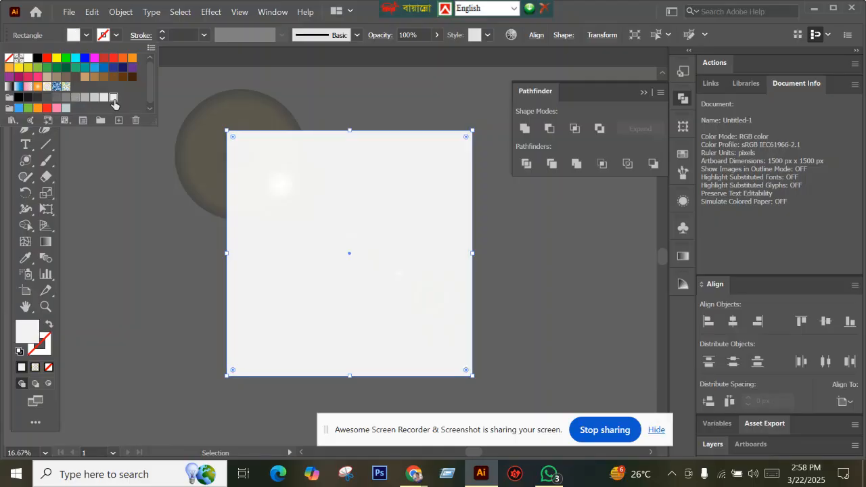
Try other swatches, including taupe, on the background rectangle, finishing with the dark gray fill, and deselect it
click(59, 70)
click(33, 86)
click(56, 77)
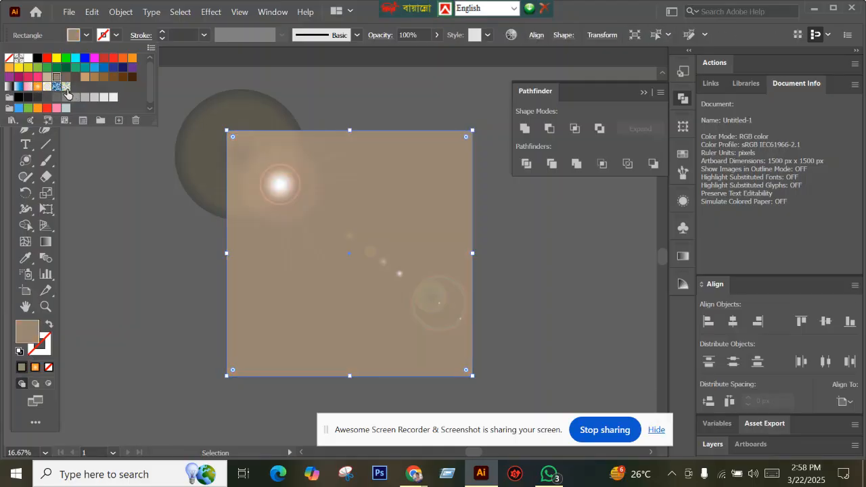
click(47, 98)
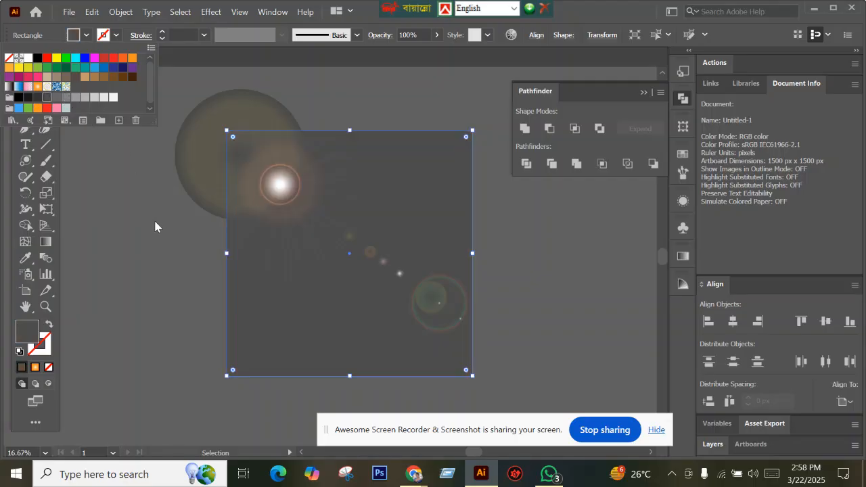
click(155, 217)
click(157, 251)
drag(123, 198, 101, 187)
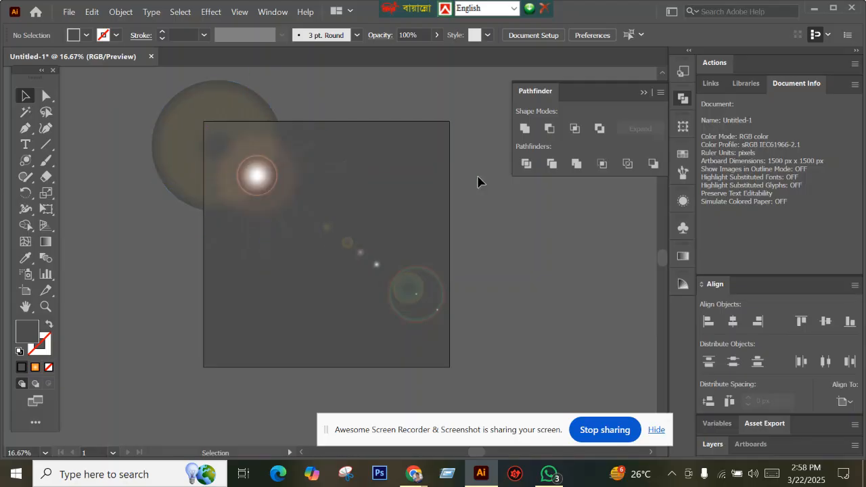
drag(508, 196, 468, 215)
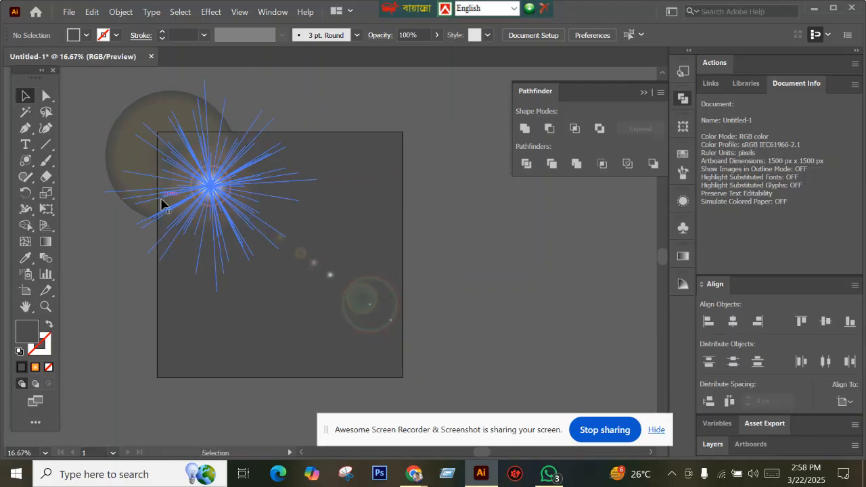
Select the lens flare and set its center diameter to 228 pt in the Flare Tool Options
click(193, 196)
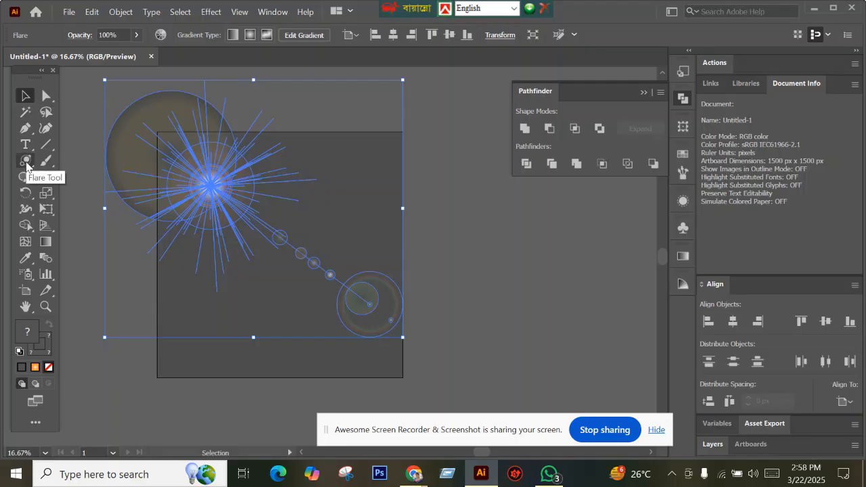
double_click(26, 161)
drag(477, 110, 529, 96)
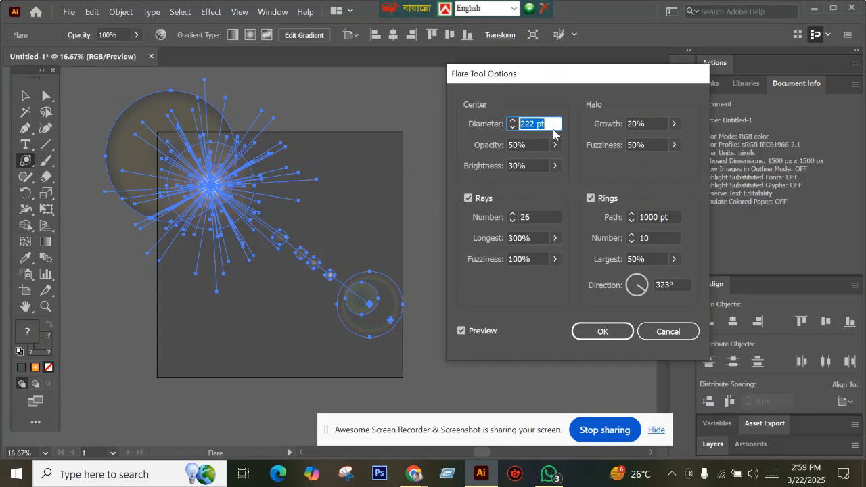
scroll(552, 124, up, 5)
scroll(339, 205, up, 6)
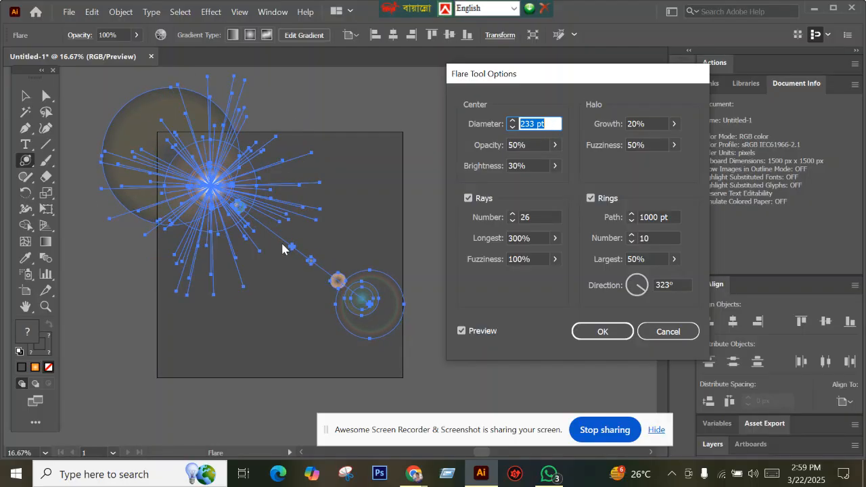
scroll(287, 253, down, 1)
scroll(274, 237, up, 1)
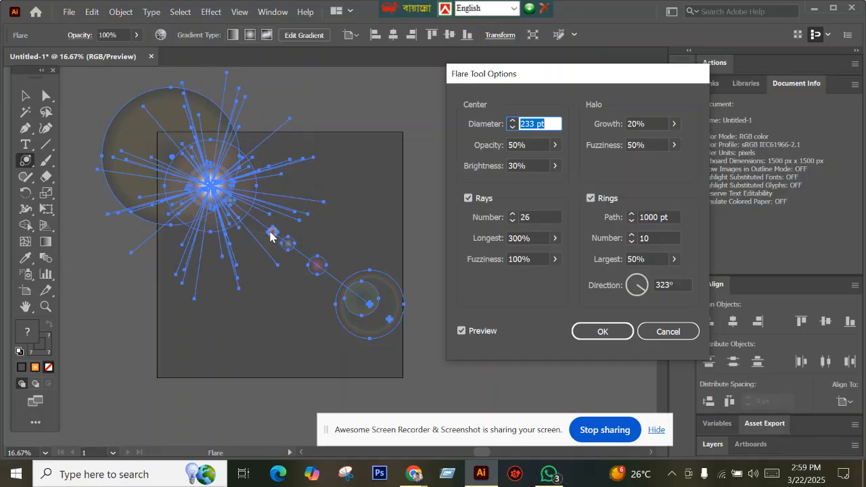
scroll(311, 264, down, 2)
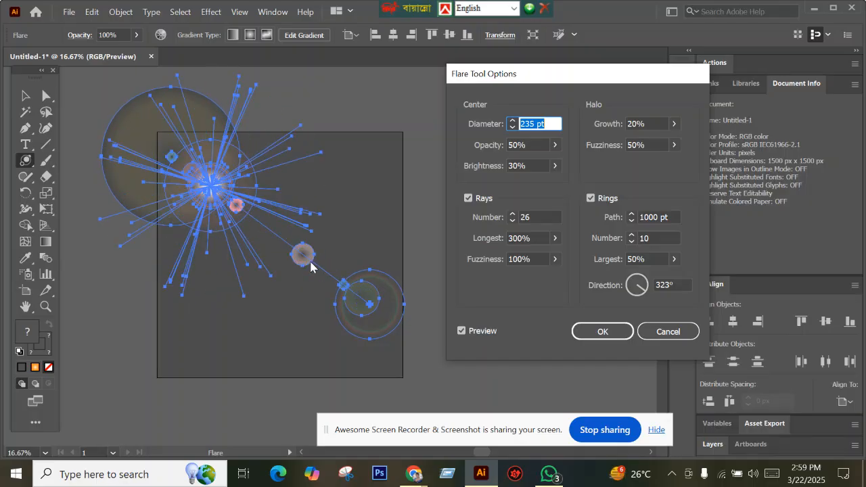
scroll(312, 264, down, 5)
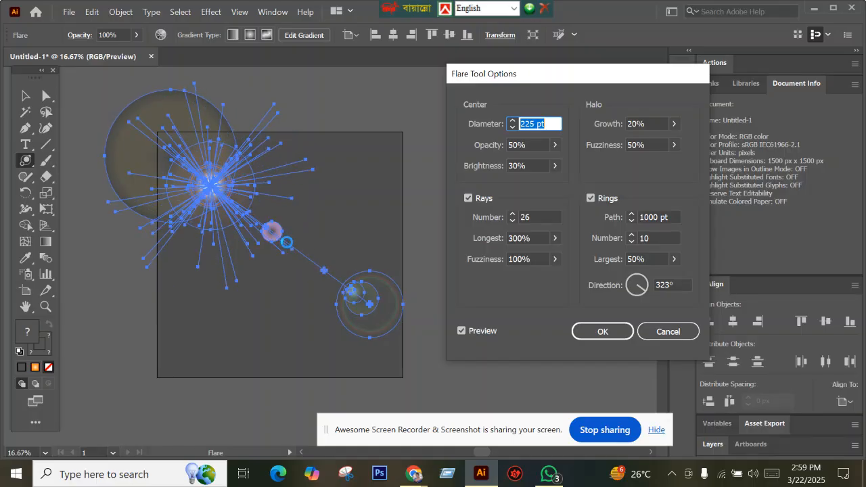
scroll(350, 208, up, 2)
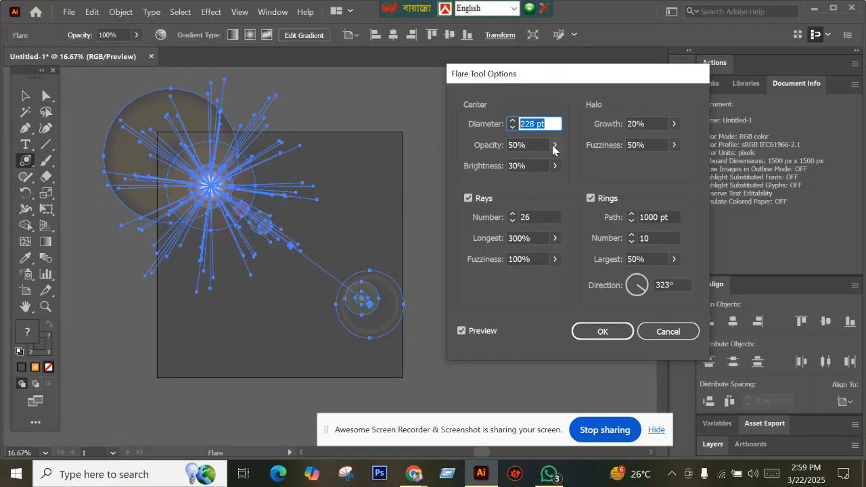
Set the flare center's opacity to 59% and its brightness to 63%
click(555, 165)
mouse_move(527, 164)
mouse_down()
mouse_move(552, 165)
mouse_move(512, 167)
mouse_move(531, 166)
mouse_up()
click(553, 146)
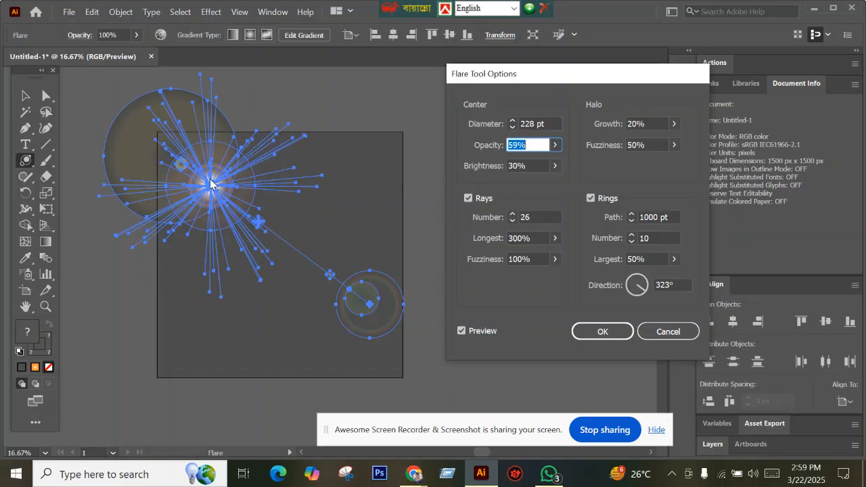
click(554, 168)
drag(512, 191, 540, 191)
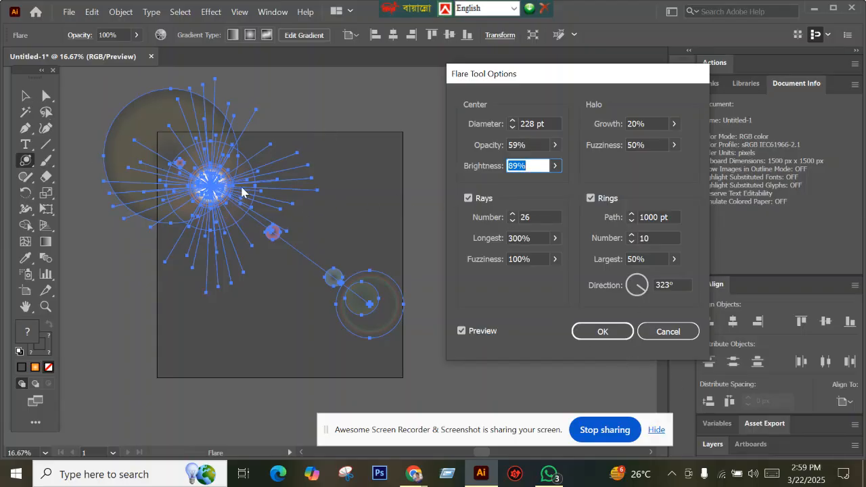
click(554, 166)
mouse_move(548, 183)
mouse_down()
mouse_move(528, 190)
mouse_move(534, 186)
mouse_up()
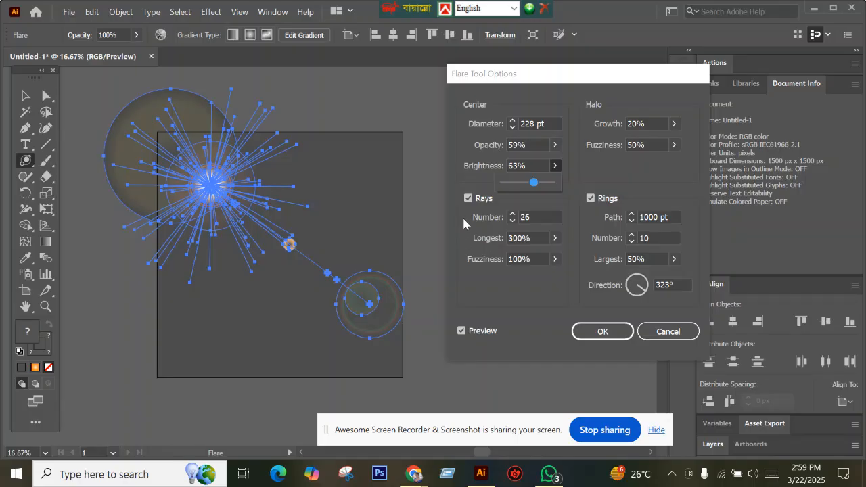
Set the number of flare rays to 34 and apply the flare options
click(489, 202)
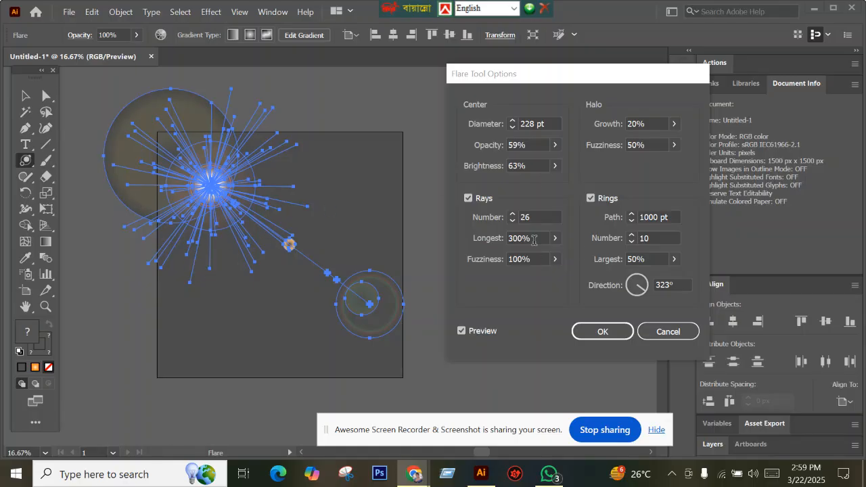
click(544, 216)
key(Up)
key(Up)
key(Up)
key(Up)
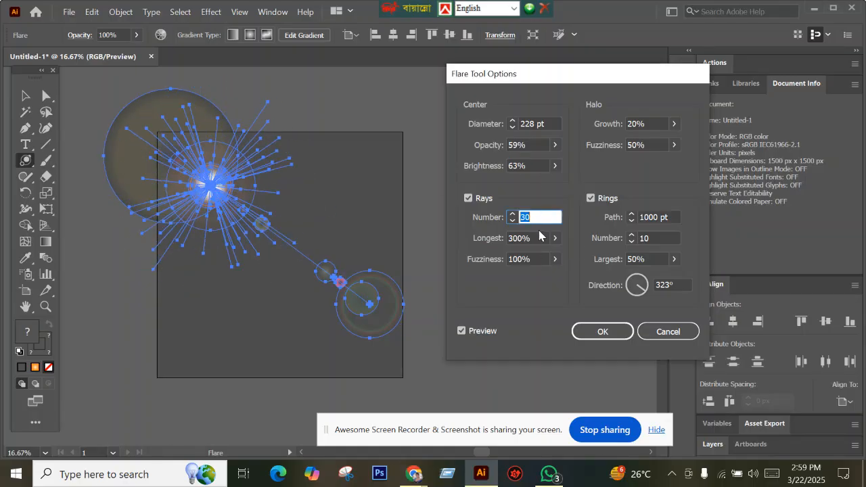
key(Up)
key(Up)
key(Up)
key(Up)
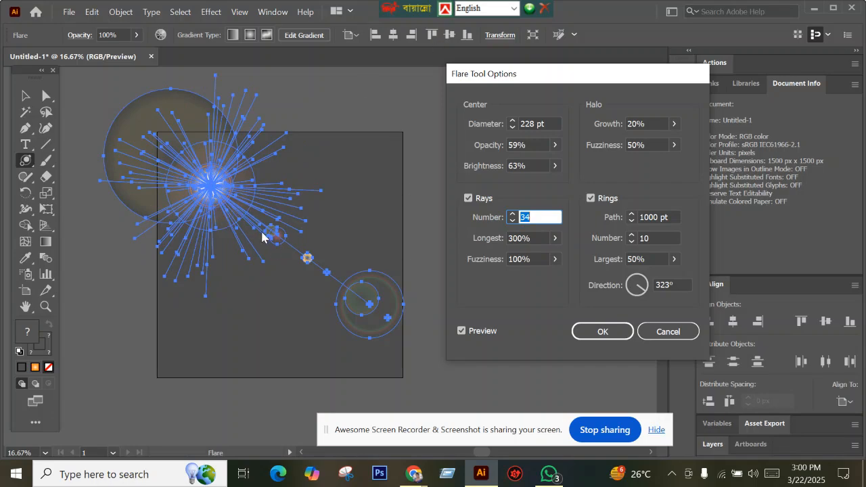
click(619, 331)
click(433, 159)
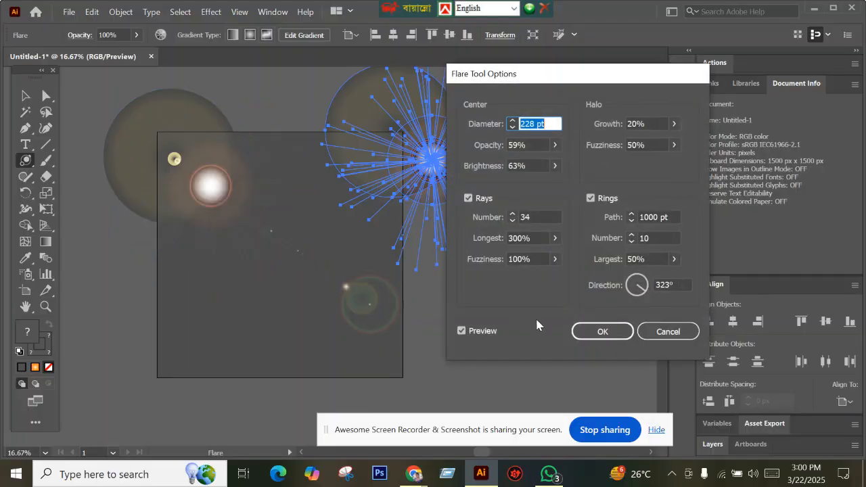
click(668, 331)
scroll(249, 239, up, 2)
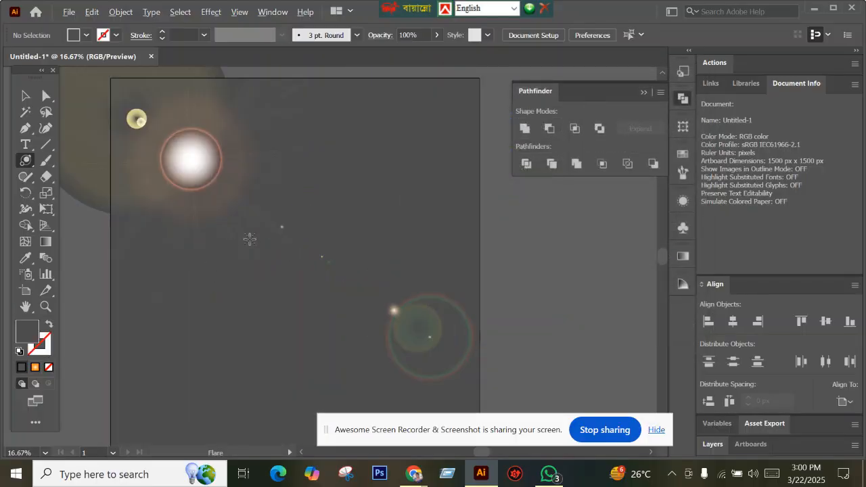
scroll(244, 240, up, 1)
scroll(329, 206, down, 1)
scroll(277, 135, down, 1)
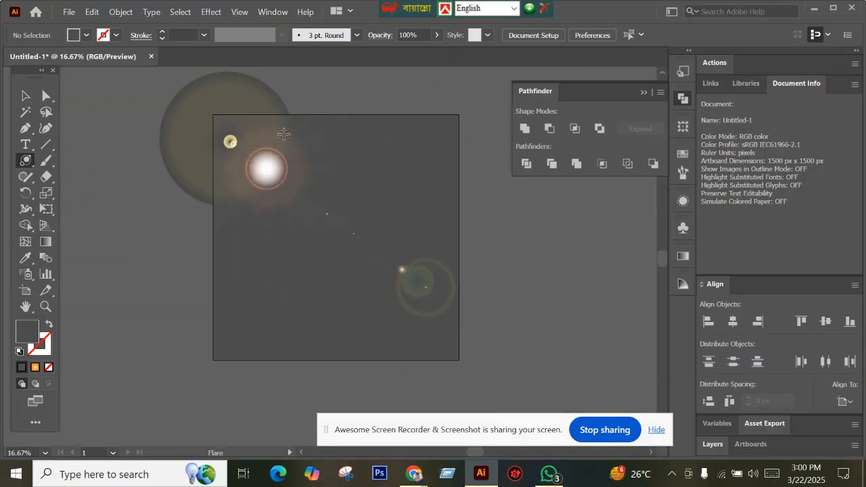
scroll(320, 164, up, 1)
scroll(320, 164, up, 2)
scroll(321, 165, down, 3)
double_click(25, 161)
drag(539, 81, 609, 73)
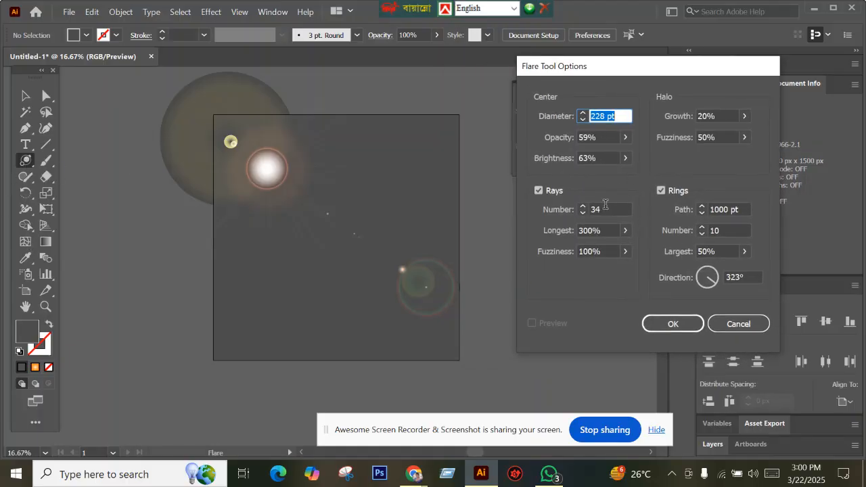
click(606, 209)
key(Down)
key(Down)
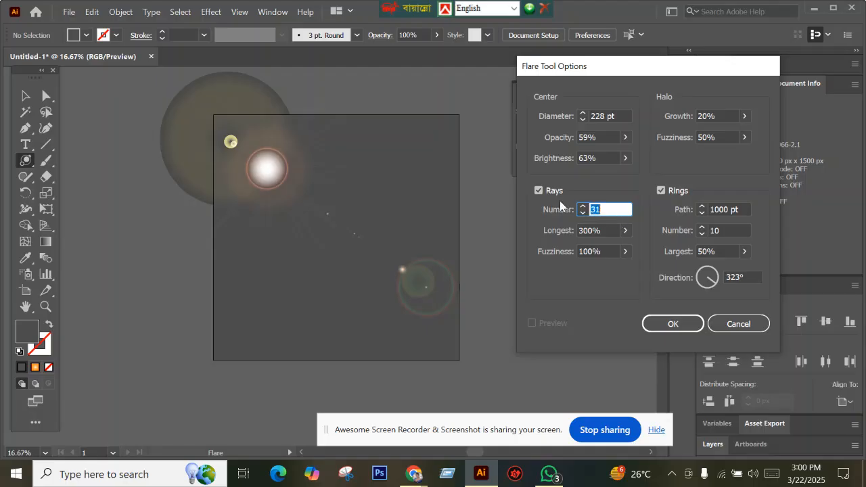
click(739, 323)
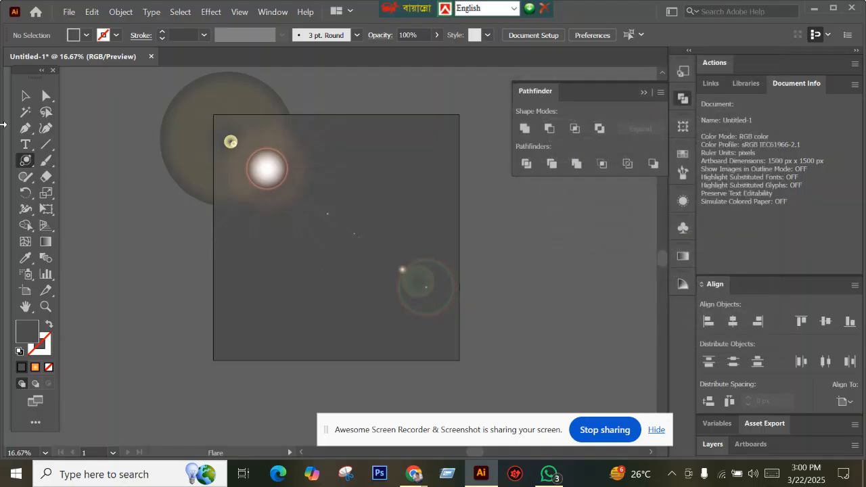
Select the existing lens flare, reopen its Flare Tool Options and set the number of rays to 9
click(25, 96)
click(203, 114)
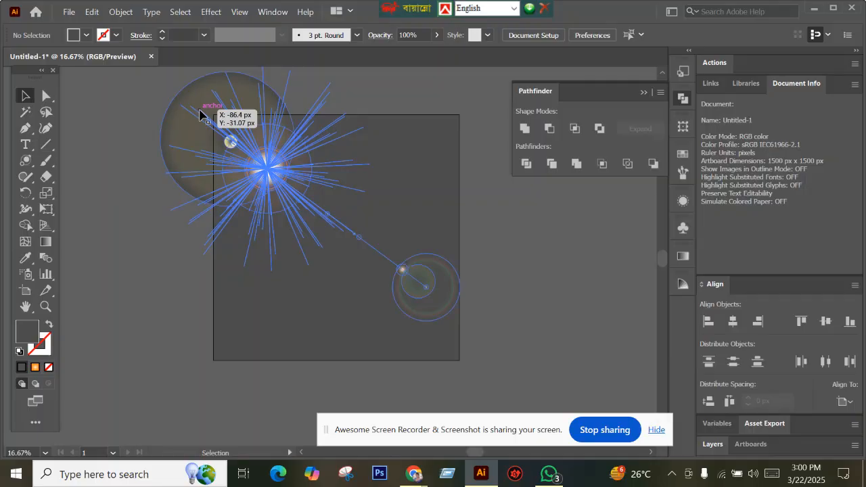
double_click(26, 161)
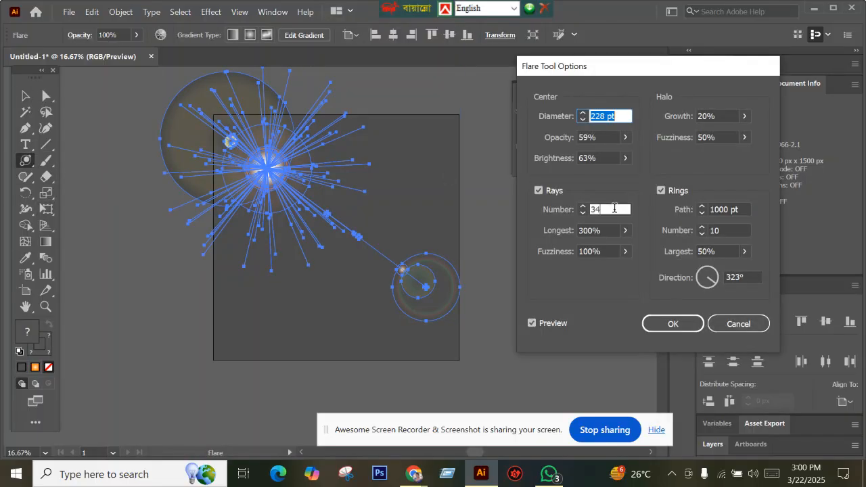
click(615, 210)
key(Down)
key(Down)
key(Down)
key(Down)
key(Down)
key(Down)
key(Down)
key(Down)
key(Down)
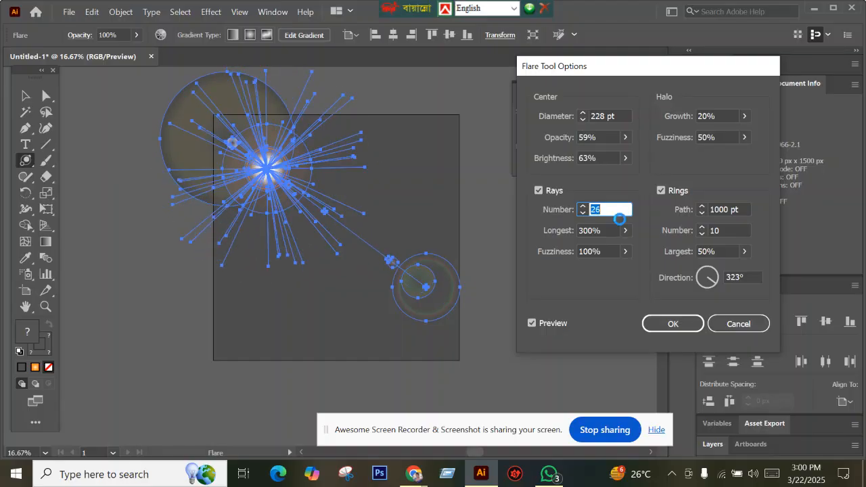
key(Down)
key(Down)
key(Down)
key(Down)
key(Down)
key(Down)
key(Down)
key(Down)
key(Down)
key(Down)
key(Down)
key(Down)
key(Down)
key(Down)
key(Down)
key(Down)
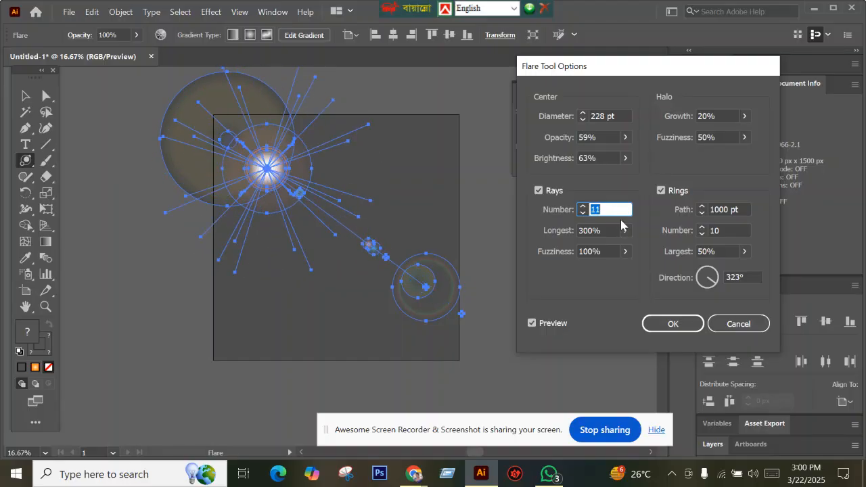
key(Down)
key(Down)
key(Down)
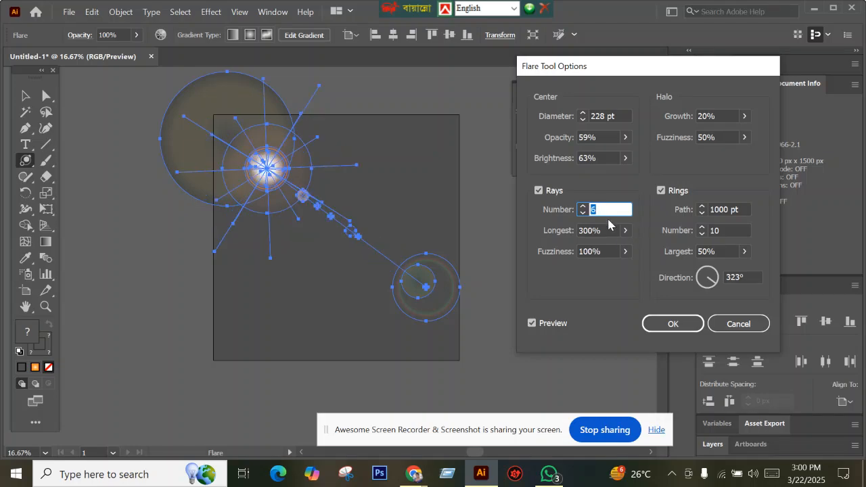
key(Up)
key(Up)
key(Up)
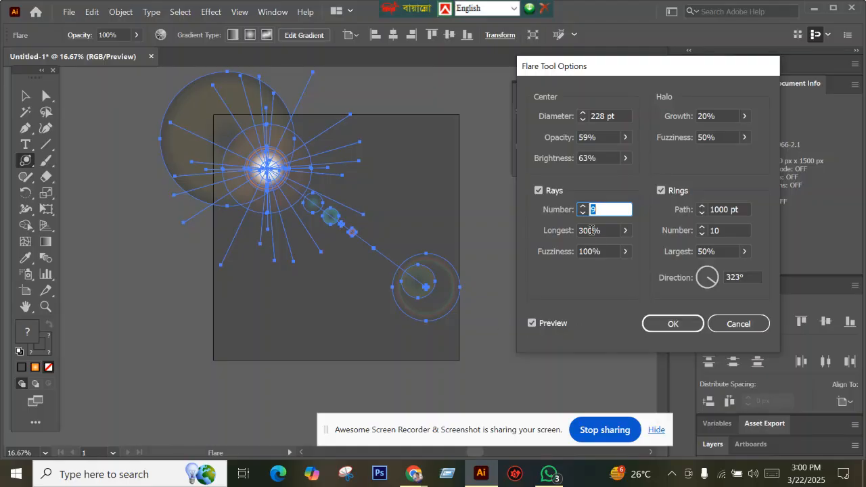
Set the longest ray of the flare to 704% and the ray fuzziness to 69%
click(625, 230)
drag(588, 247, 608, 250)
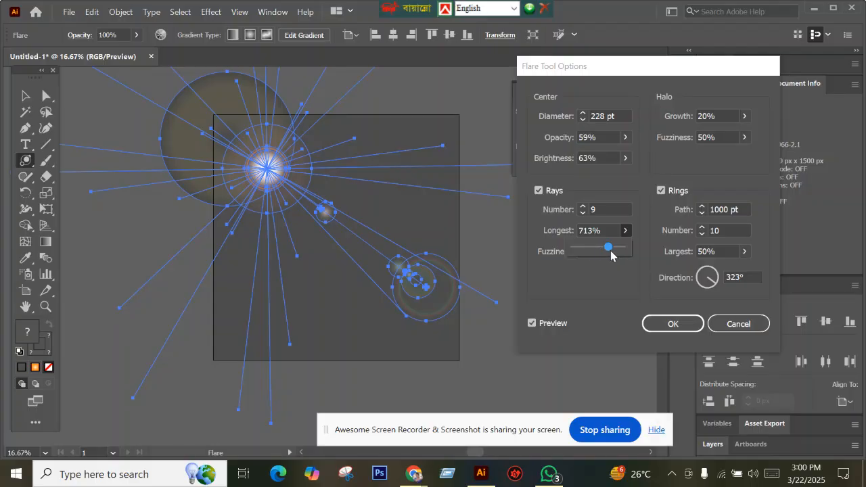
drag(610, 253, 598, 251)
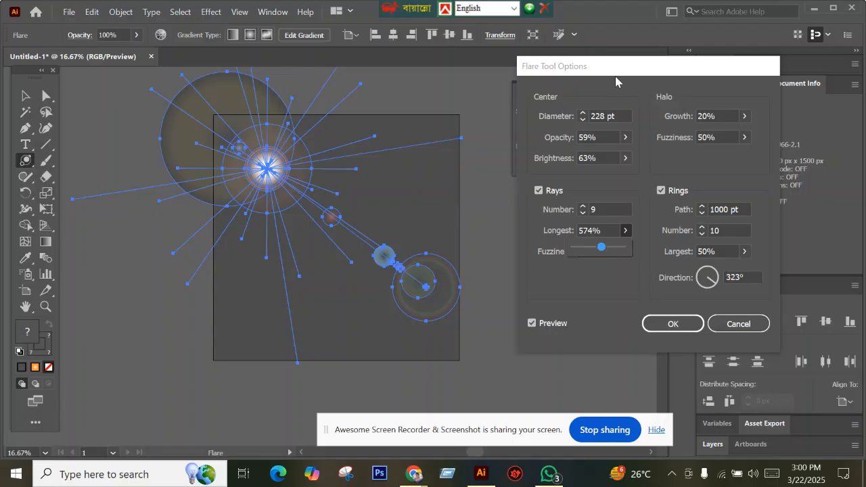
mouse_move(636, 82)
mouse_down()
mouse_move(684, 90)
mouse_move(632, 85)
mouse_up()
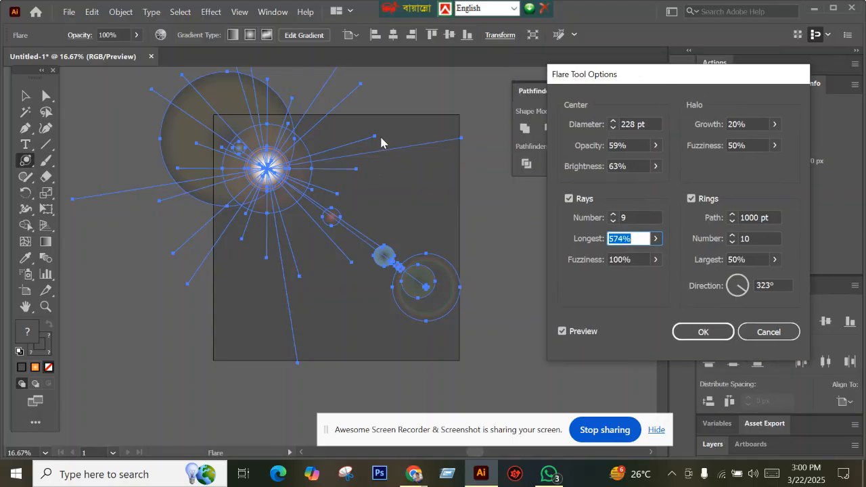
click(655, 239)
drag(623, 261, 638, 281)
click(655, 259)
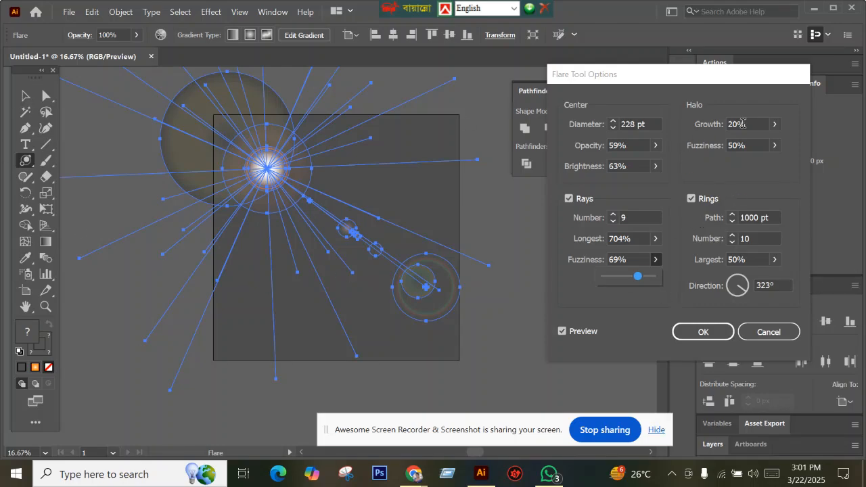
Set the flare's halo growth to 32%
click(775, 126)
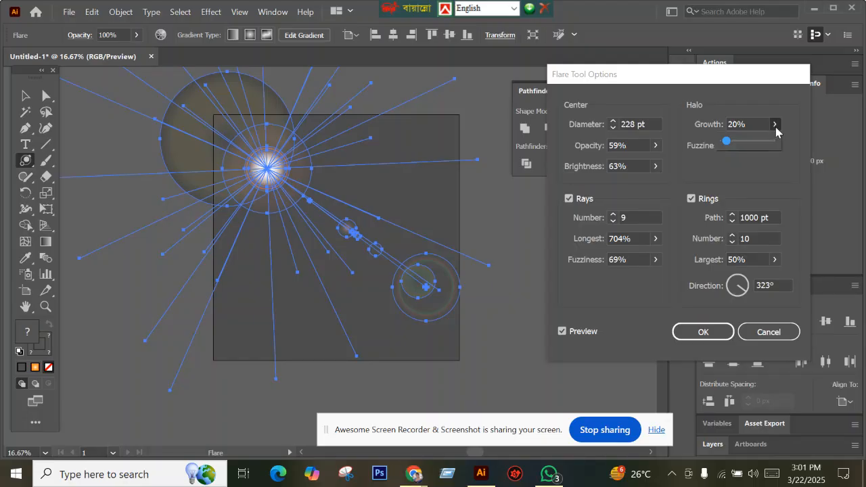
mouse_move(728, 146)
mouse_down()
mouse_move(737, 147)
mouse_move(728, 146)
mouse_up()
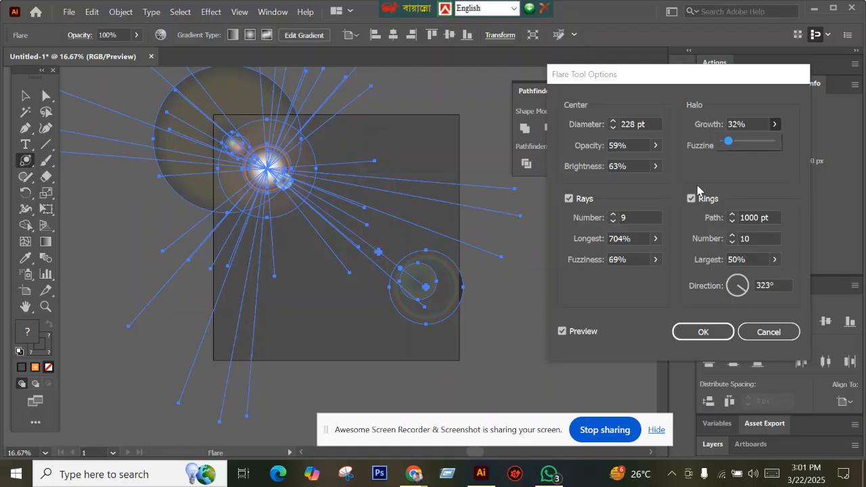
Set the flare's halo growth to 40%
mouse_move(727, 143)
mouse_down()
mouse_move(719, 143)
mouse_move(738, 143)
mouse_move(729, 143)
mouse_up()
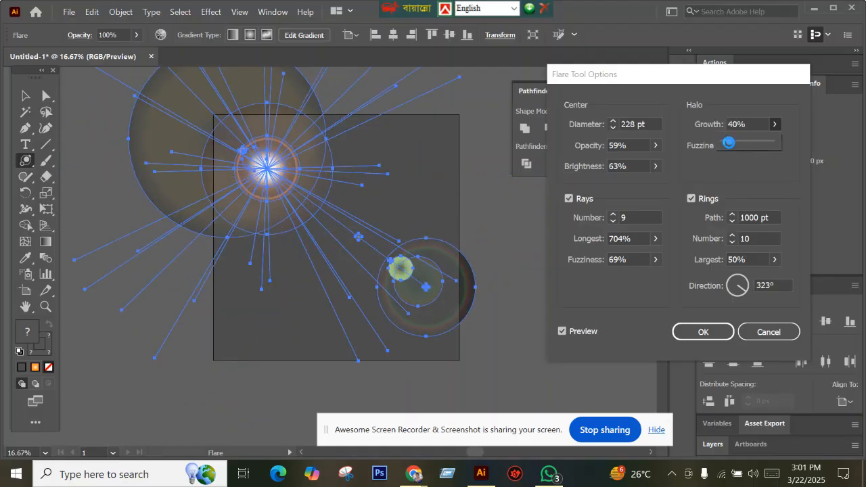
click(775, 120)
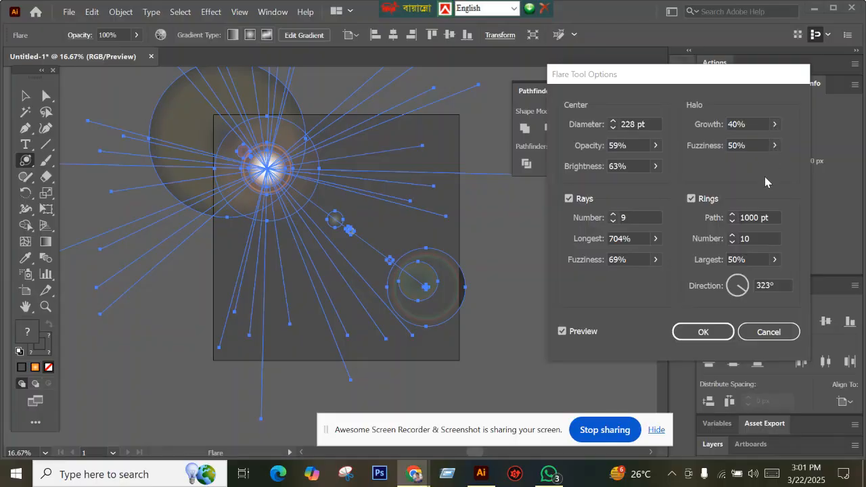
click(772, 218)
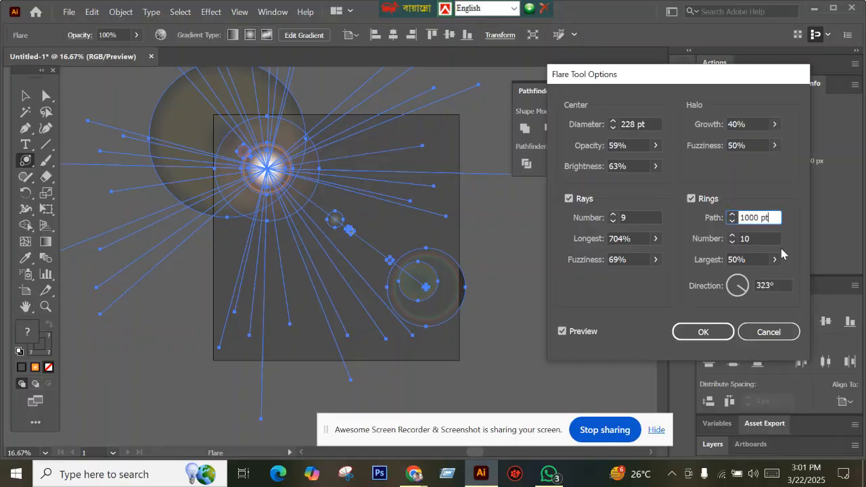
Set the flare's number of rings to 15
click(761, 240)
key(Up)
key(Up)
key(Up)
key(Up)
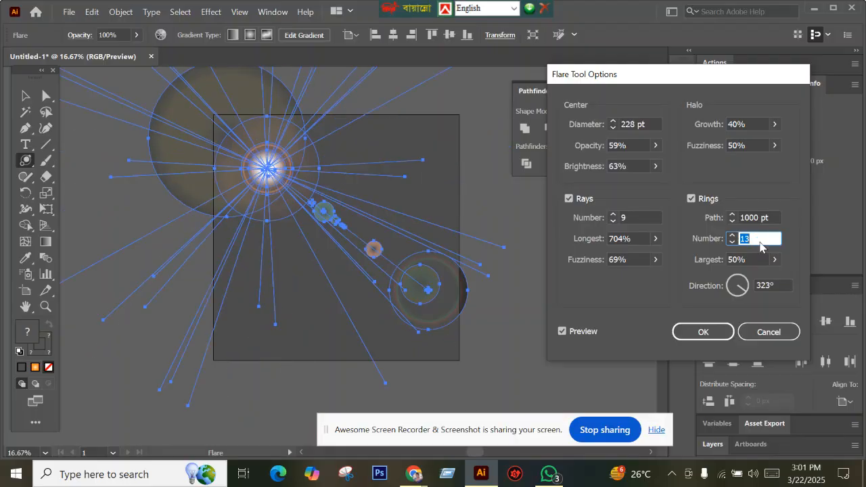
key(Down)
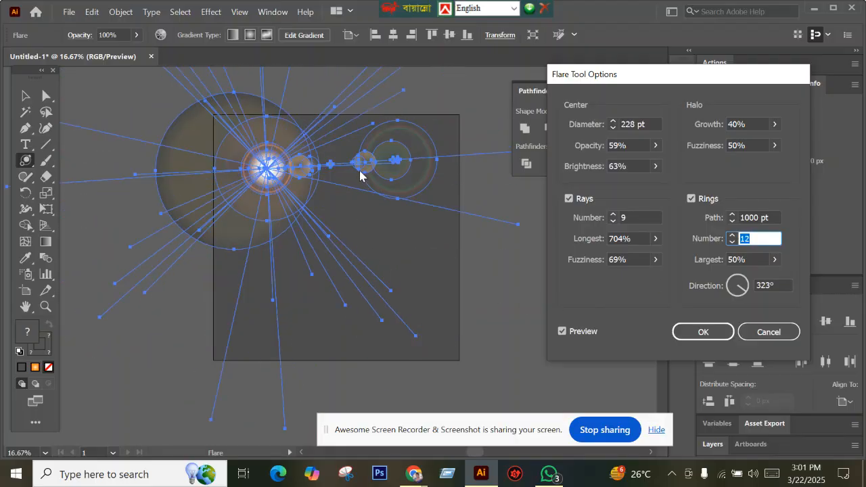
key(Up)
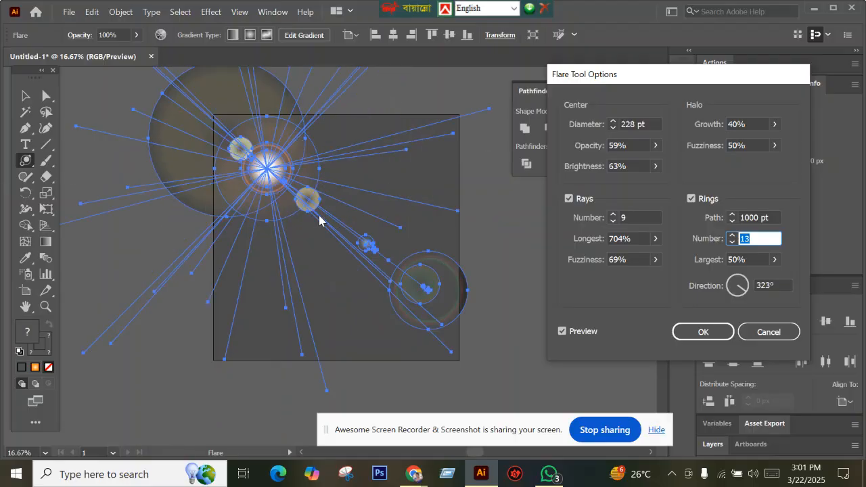
key(Up)
key(Up)
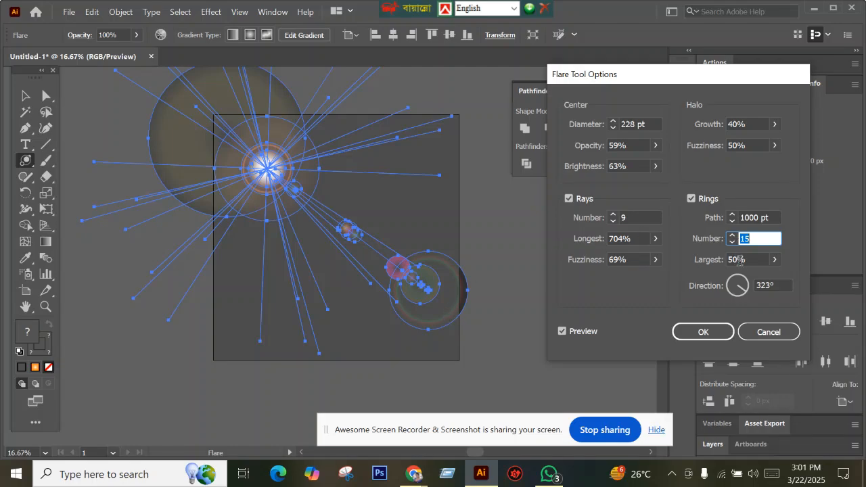
Set the flare's largest ring to 112% and apply the flare options
click(775, 260)
drag(733, 281, 741, 277)
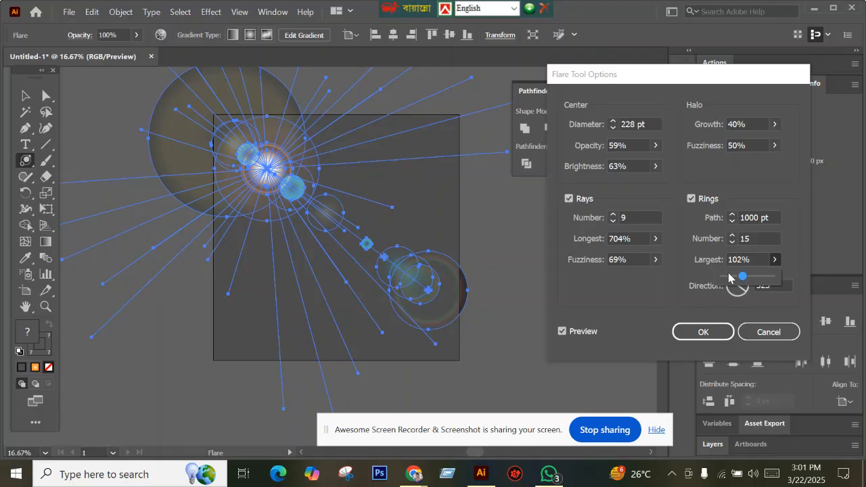
mouse_move(741, 277)
mouse_down()
mouse_move(729, 282)
mouse_move(744, 277)
mouse_up()
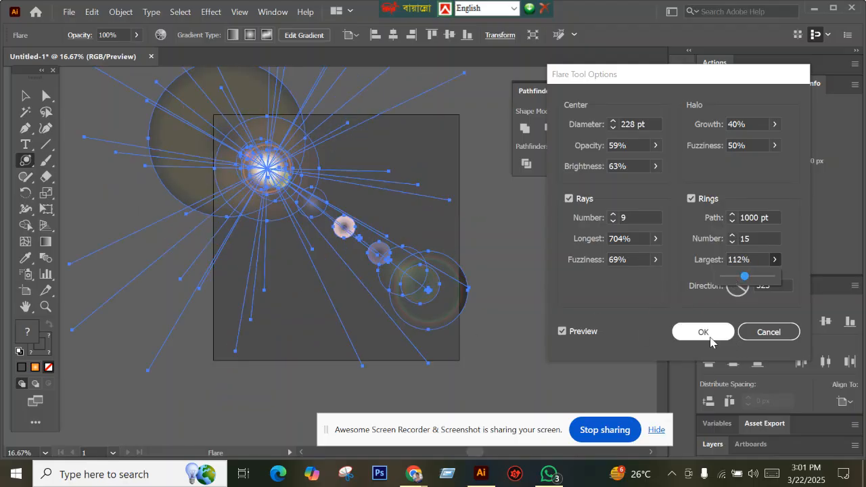
click(559, 292)
click(703, 332)
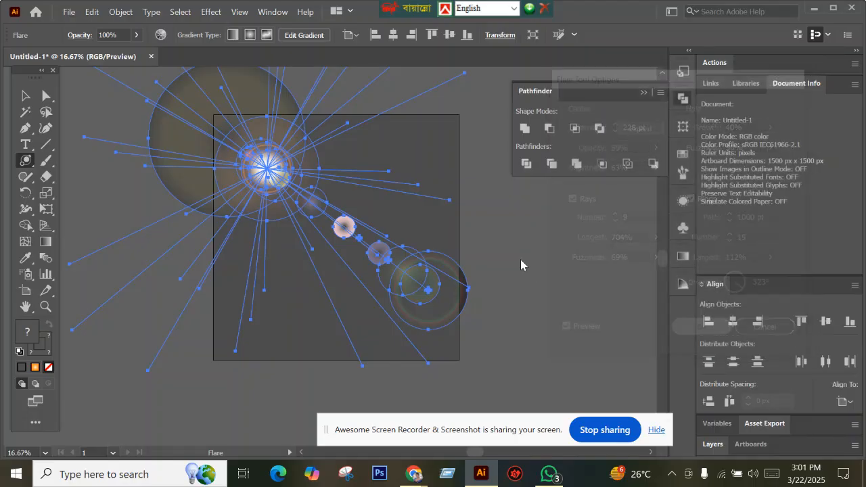
Rotate the existing lens flare clockwise so its trail of rings runs diagonally down across the artboard, and deselect it
click(507, 233)
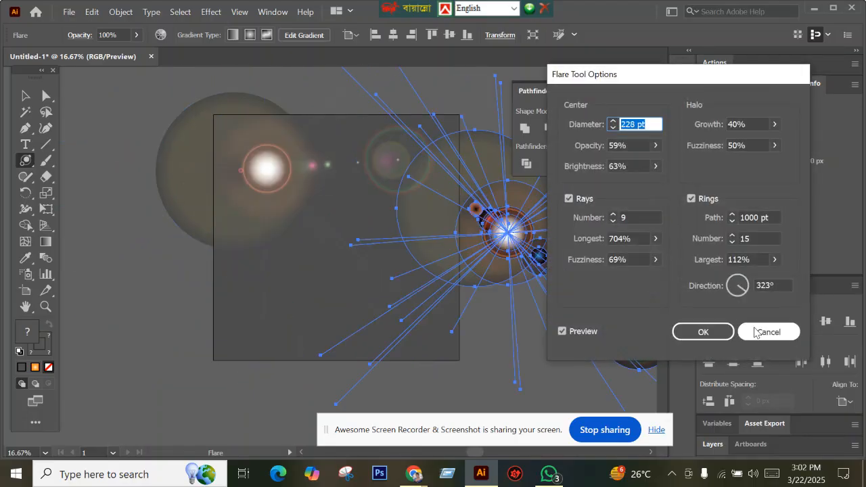
click(751, 329)
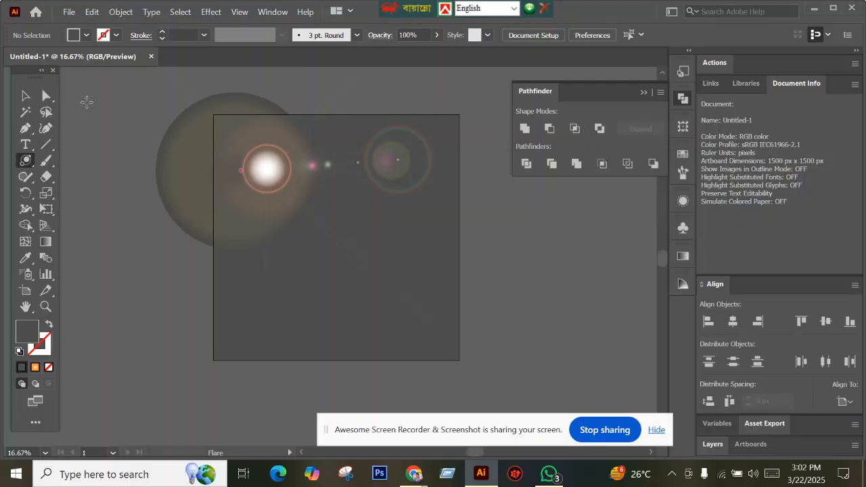
click(25, 95)
click(270, 184)
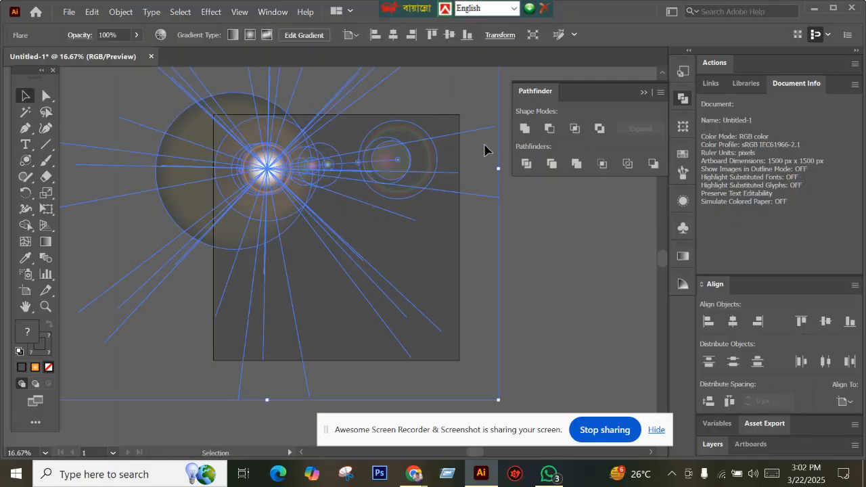
drag(498, 170, 443, 365)
click(563, 292)
Examine the rotated flare's bright center, halo and trail of rings up close and as a whole
key(ctrl+equal)
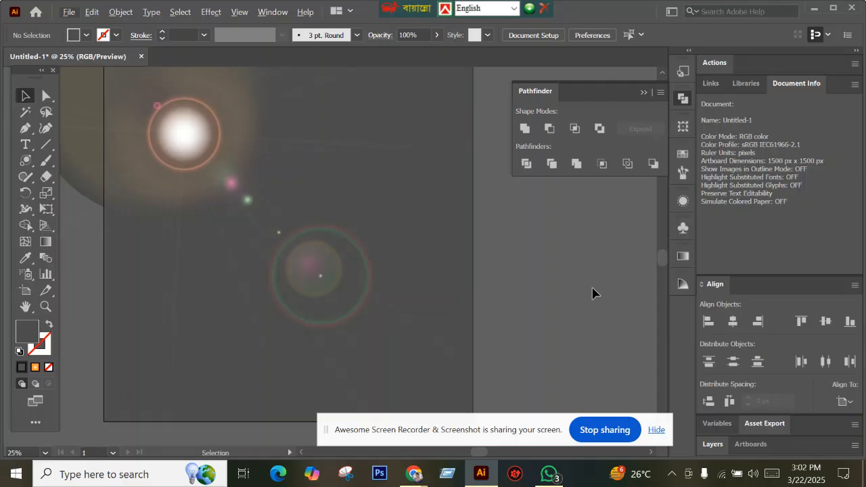
key(ctrl+minus)
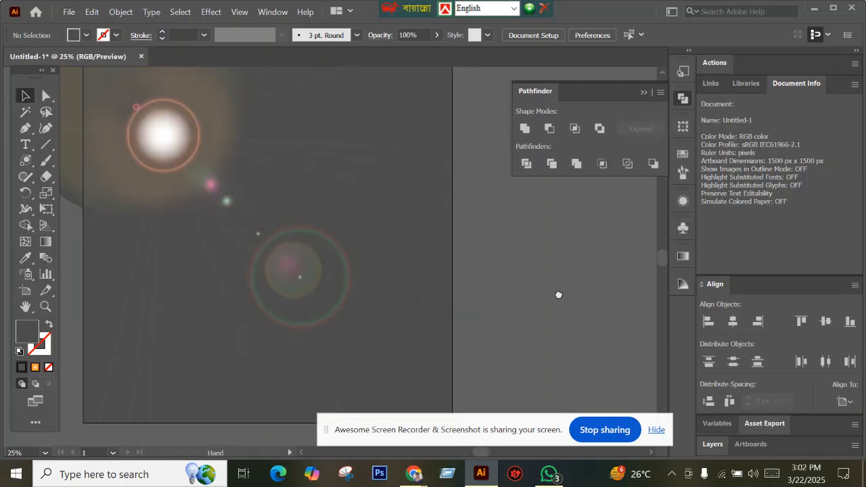
key(ctrl+equal)
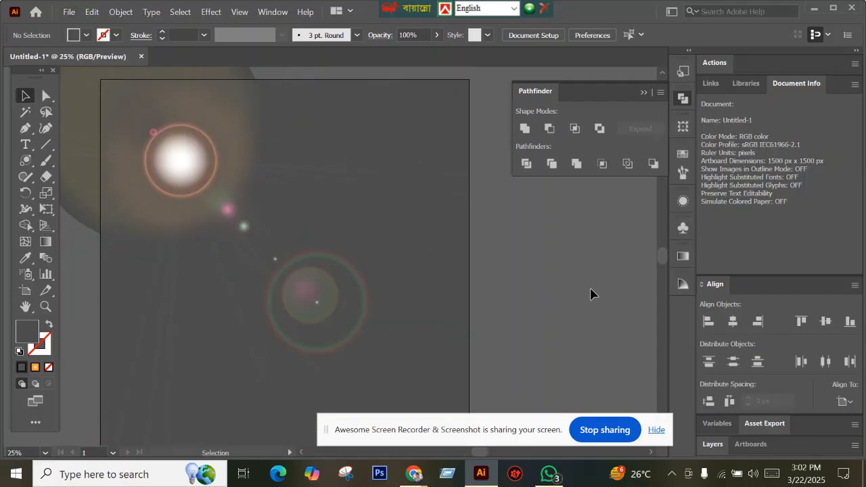
key(ctrl+minus)
scroll(326, 270, right, 2)
scroll(311, 239, up, 3)
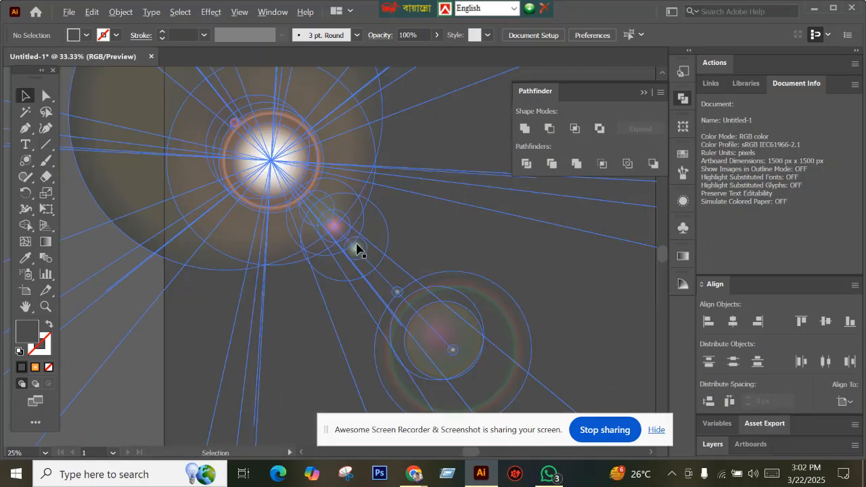
scroll(358, 251, down, 2)
drag(399, 271, 350, 257)
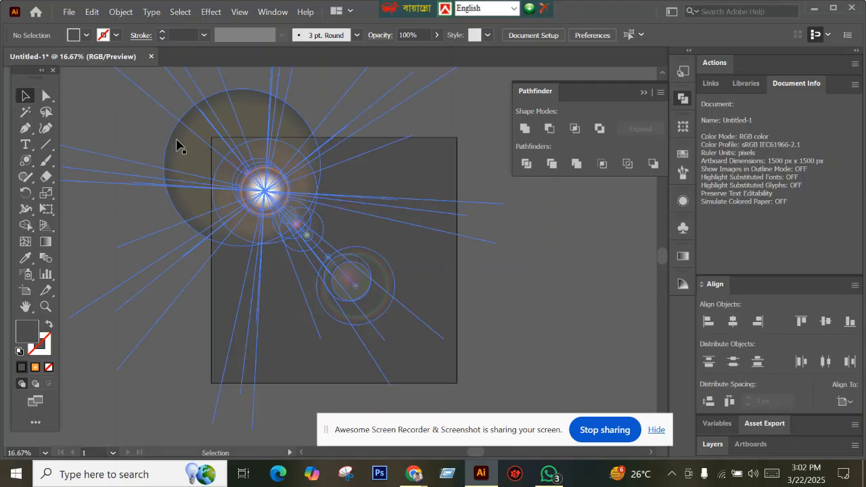
Select the lens flare and expand its object, fill and stroke, with gradients expanded to 255 objects
click(322, 285)
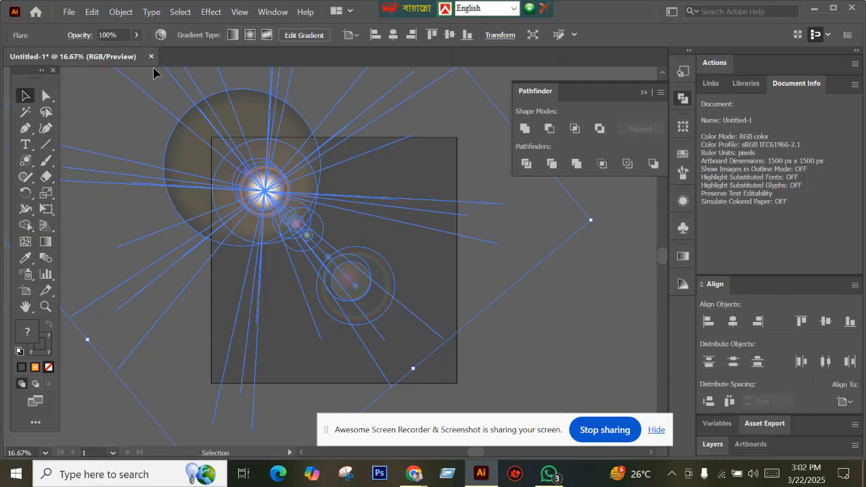
click(124, 13)
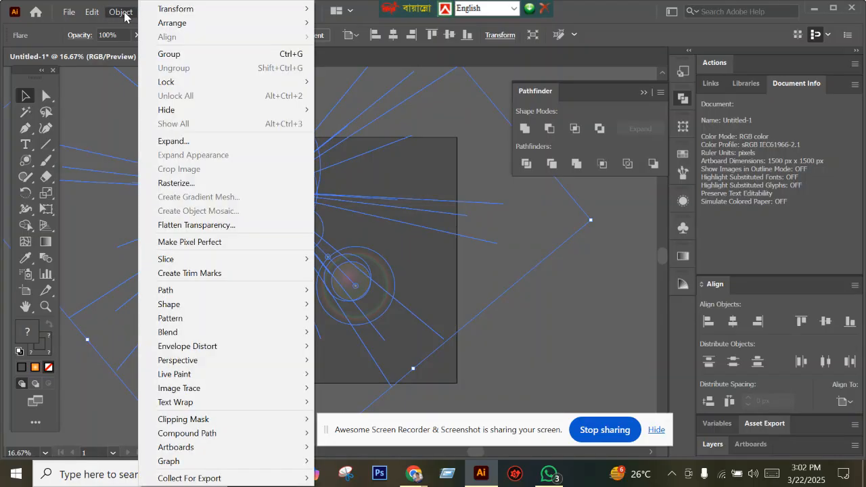
click(31, 160)
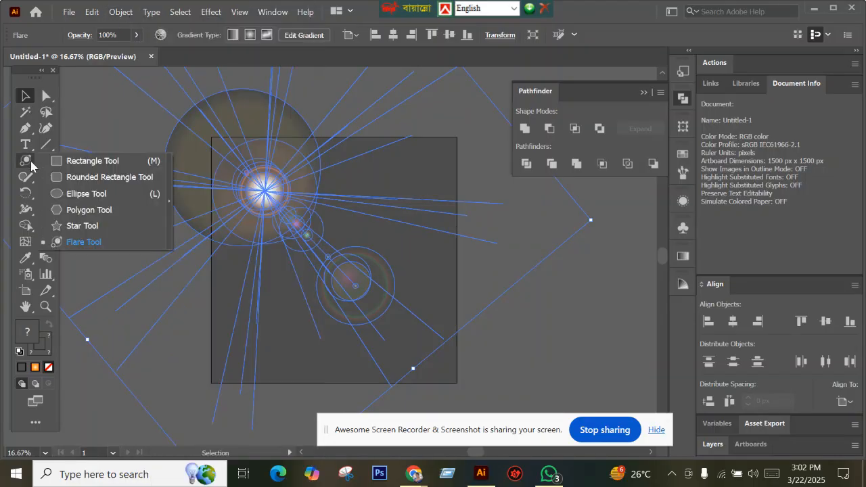
click(82, 244)
key(v)
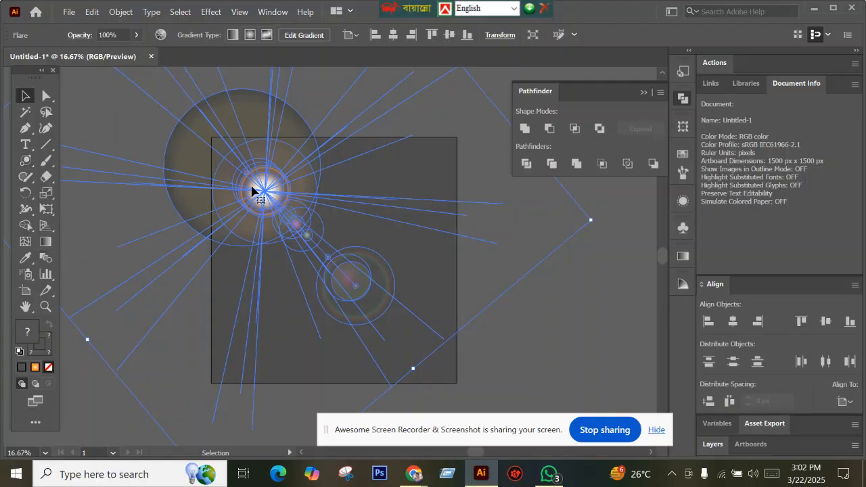
click(122, 14)
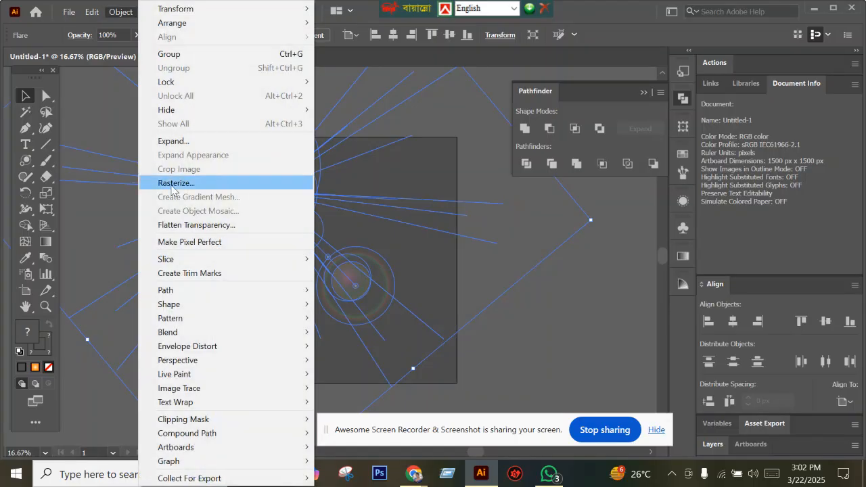
click(180, 141)
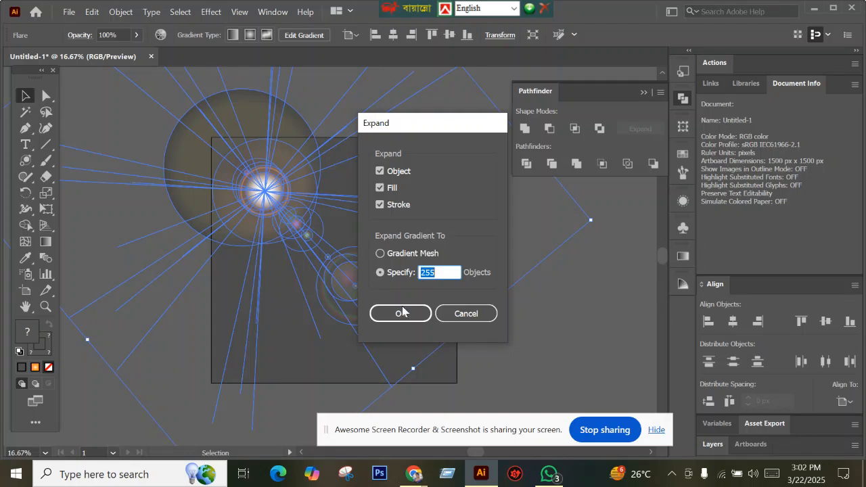
click(400, 313)
Ungroup the expanded flare into separate paths and clear the selection
click(545, 344)
click(275, 128)
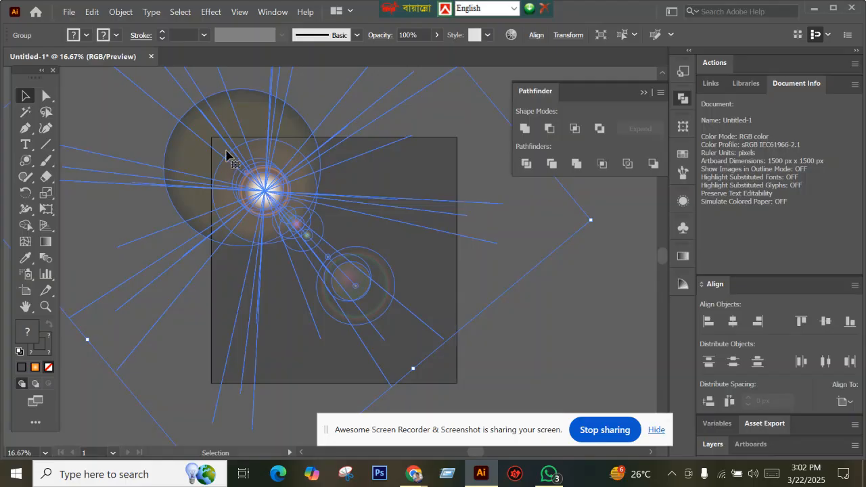
right_click(271, 196)
click(313, 294)
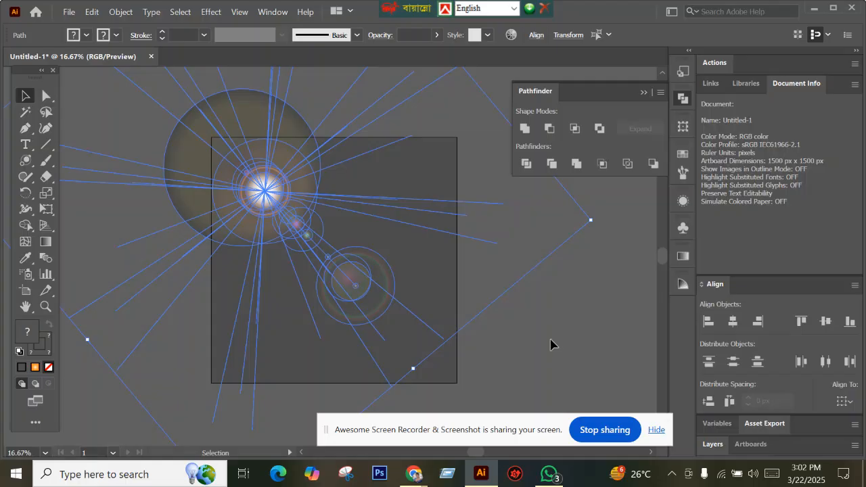
click(367, 253)
Recolor the large halo circle, trying a green and a blue pattern swatch before filling it with pinkish red
click(219, 103)
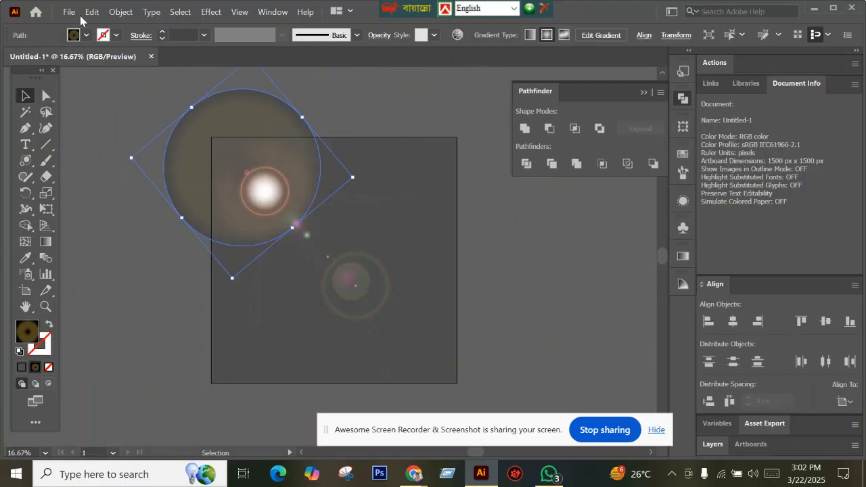
click(87, 35)
click(57, 69)
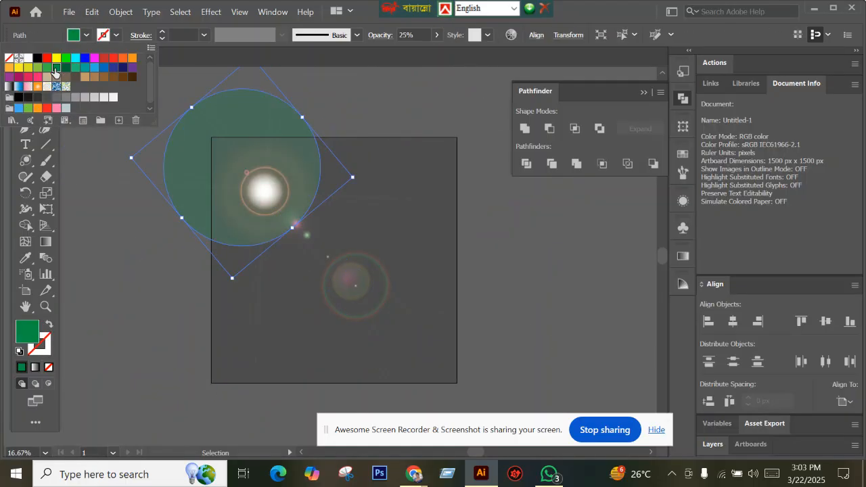
click(57, 86)
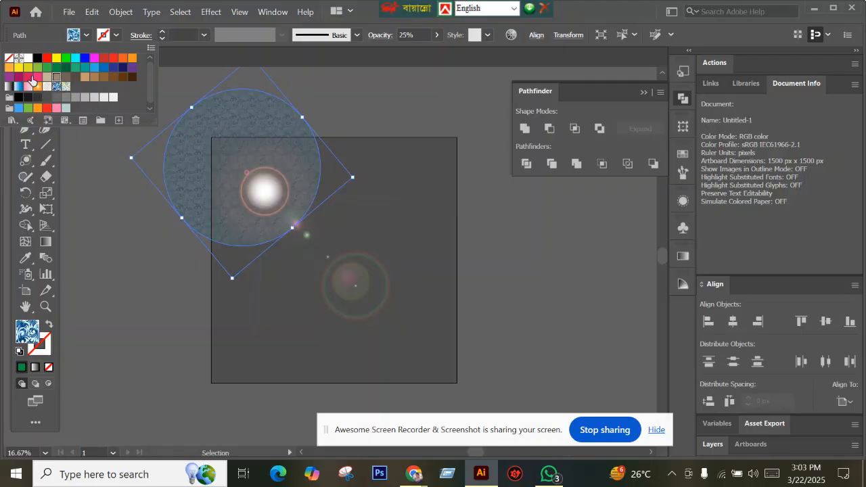
click(28, 77)
click(270, 195)
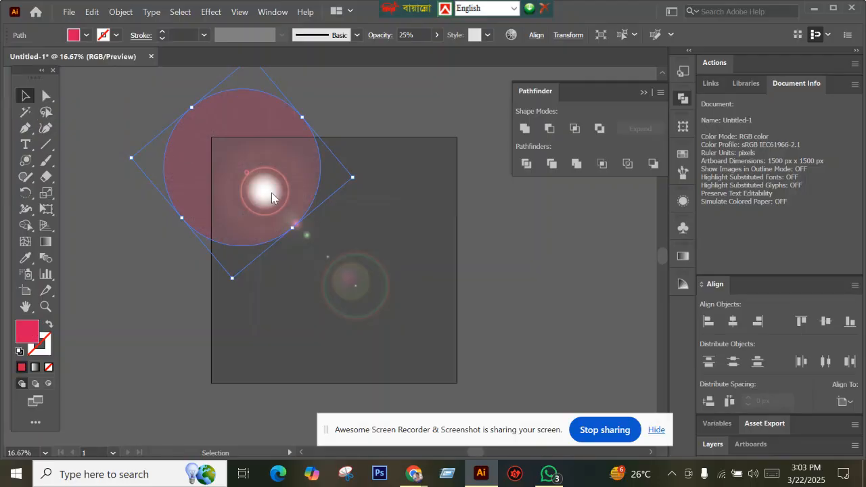
Fill the large ring at the far end of the flare with yellow and lower its opacity to 17%
click(372, 290)
click(86, 36)
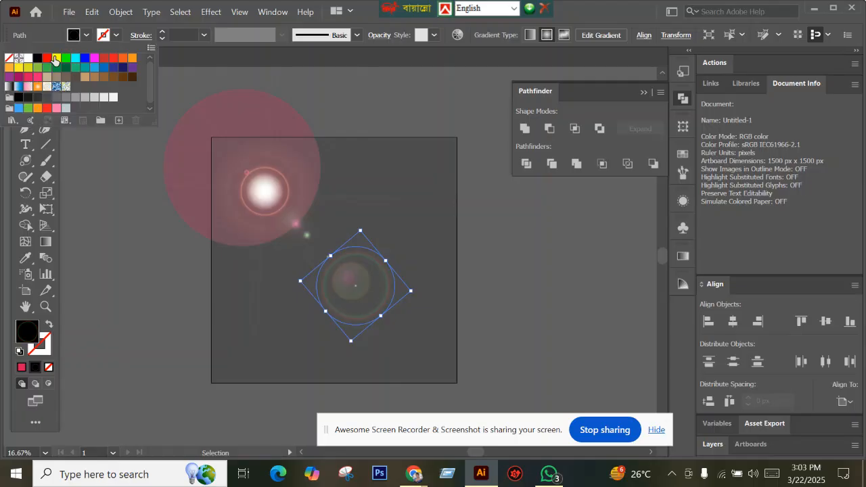
click(57, 59)
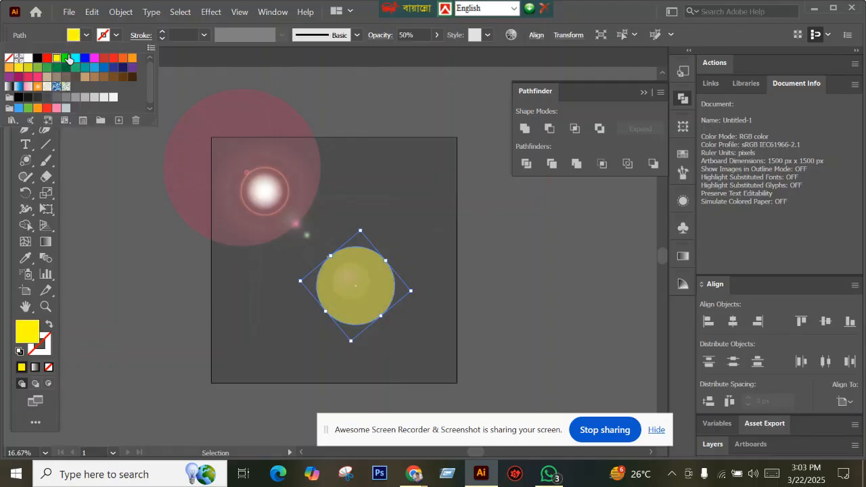
click(433, 37)
click(436, 35)
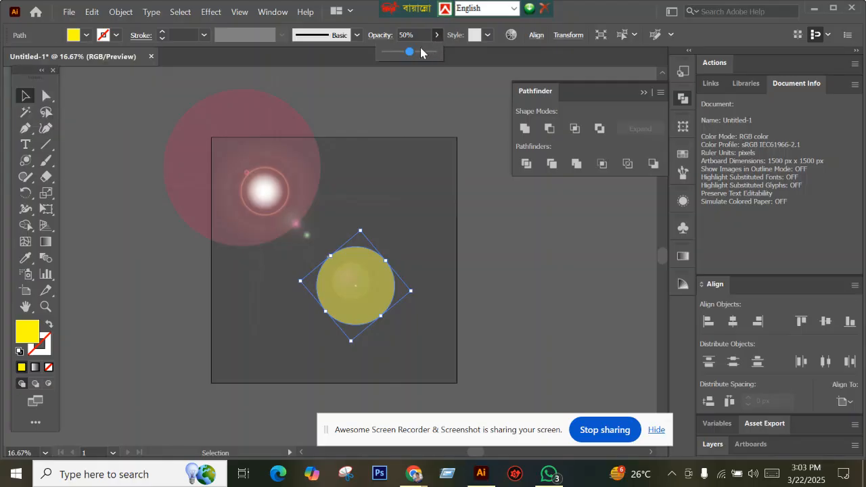
drag(409, 52, 392, 53)
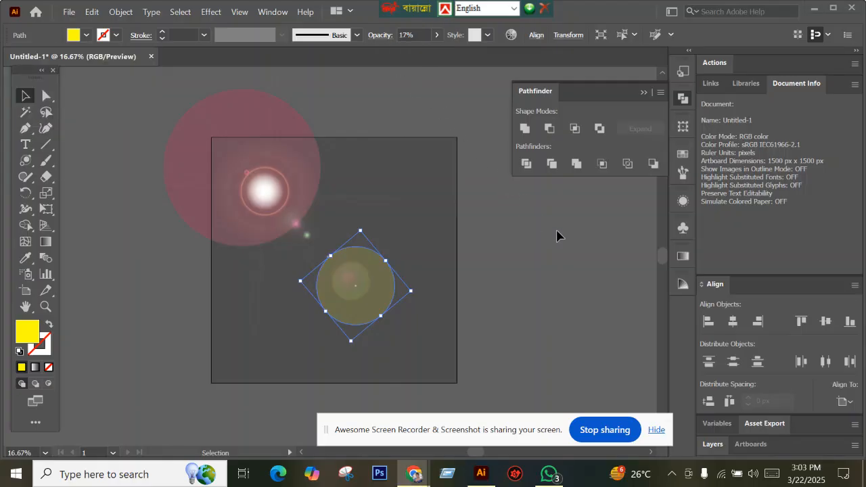
click(492, 214)
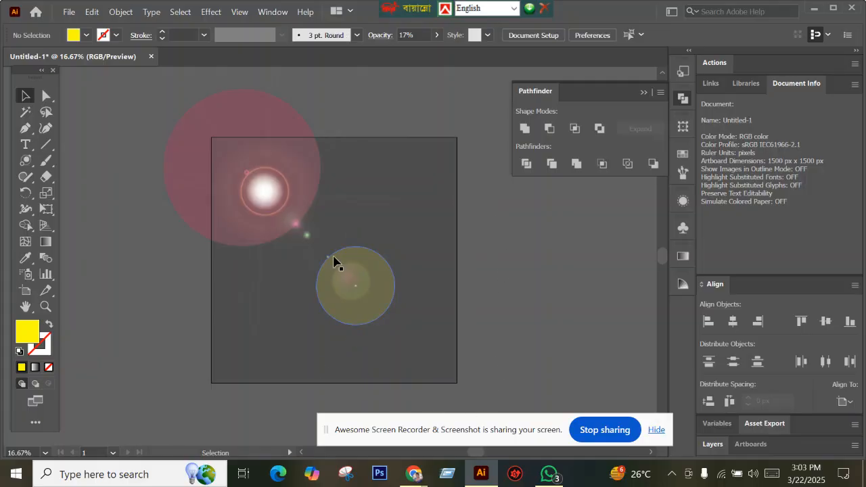
Change the stroke color of the flare's ray lines to yellow and clear the selection
click(345, 211)
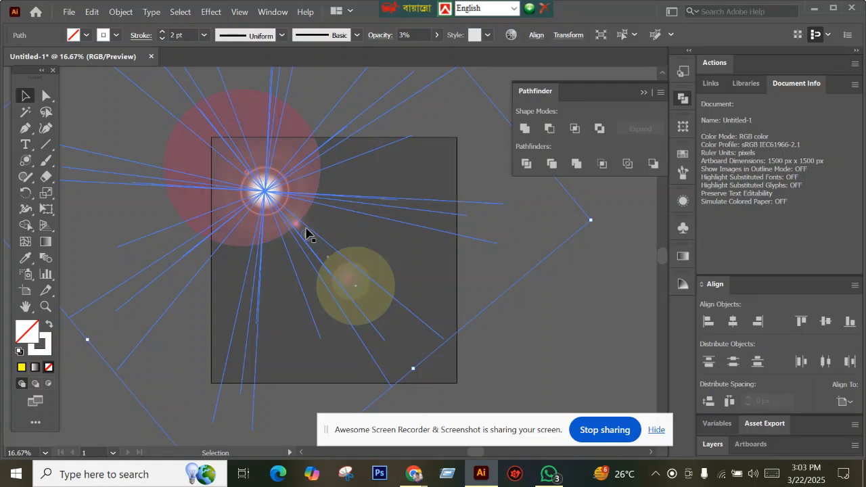
click(116, 35)
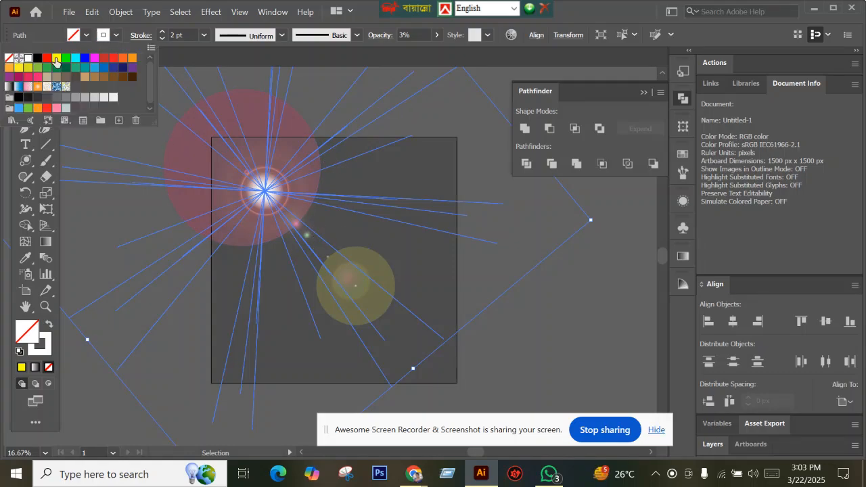
click(55, 59)
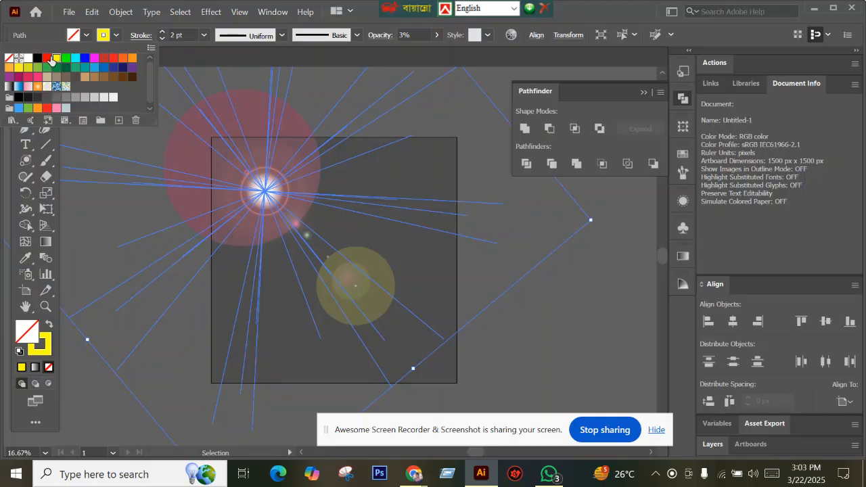
click(567, 358)
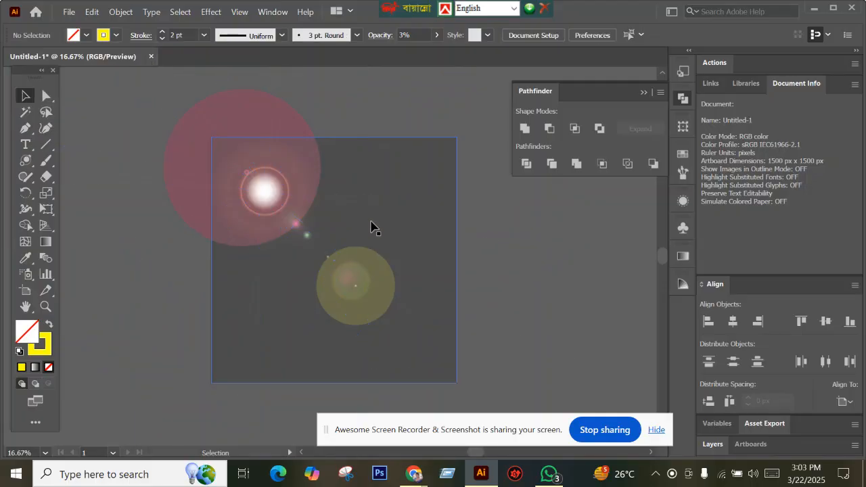
Raise the opacity of the yellow ray lines to 63% and clear the selection
click(371, 217)
scroll(367, 203, up, 6)
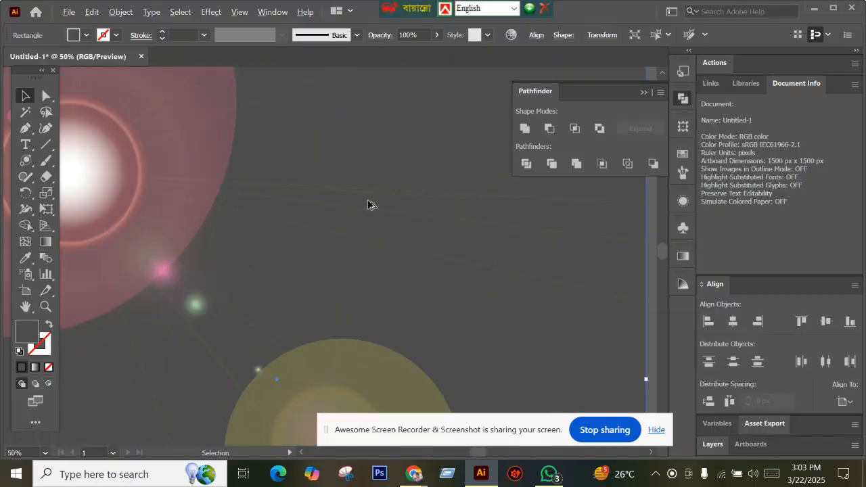
scroll(370, 203, down, 4)
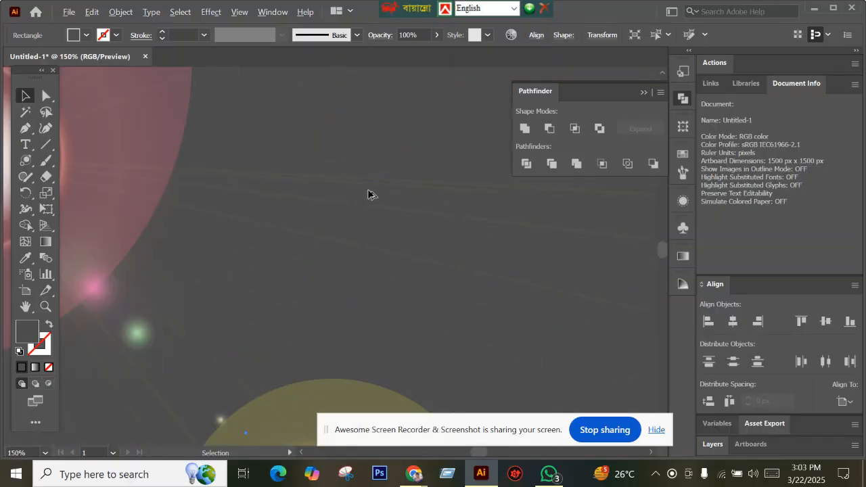
click(336, 194)
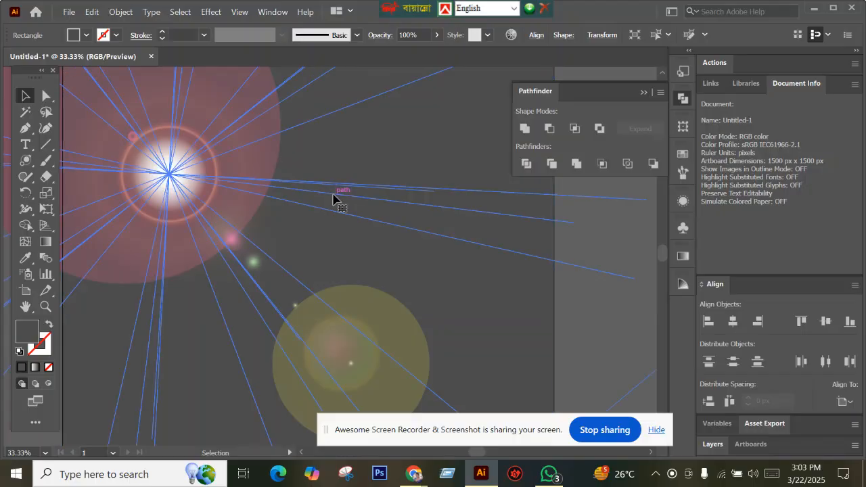
scroll(406, 68, down, 1)
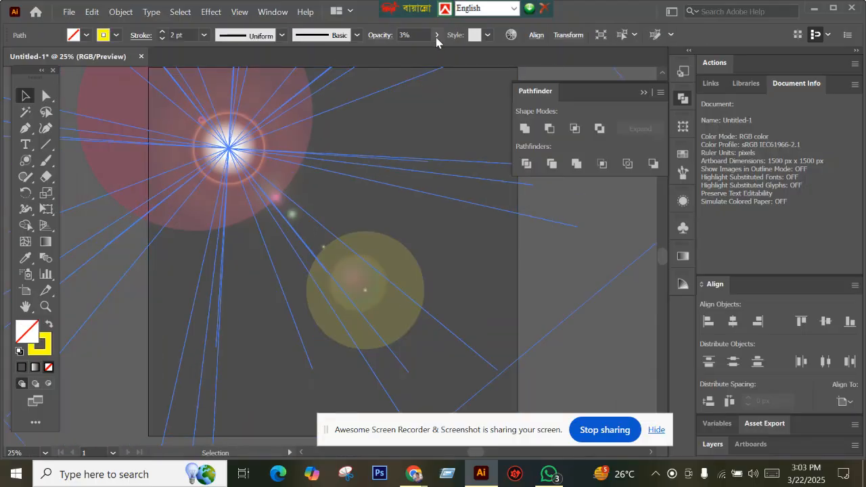
click(436, 37)
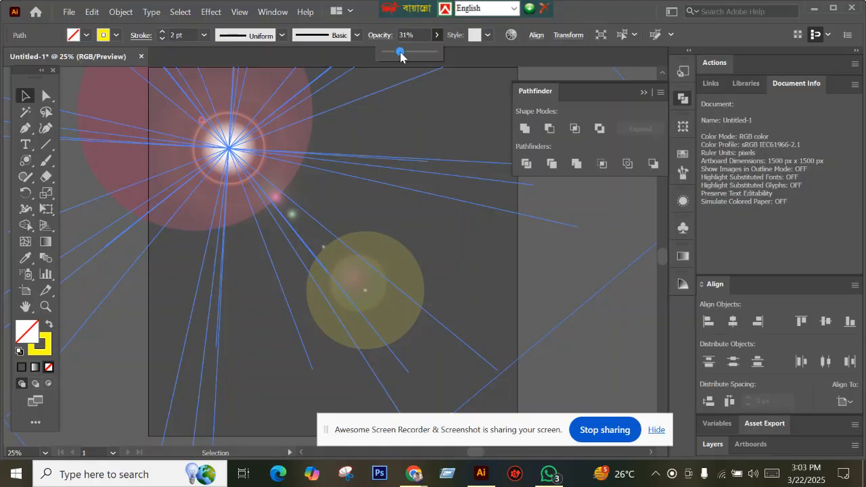
drag(401, 53, 417, 53)
click(579, 332)
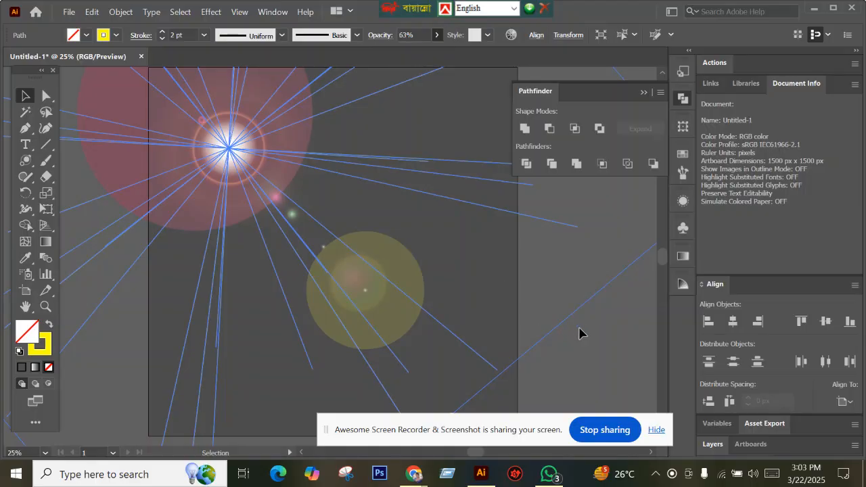
click(578, 356)
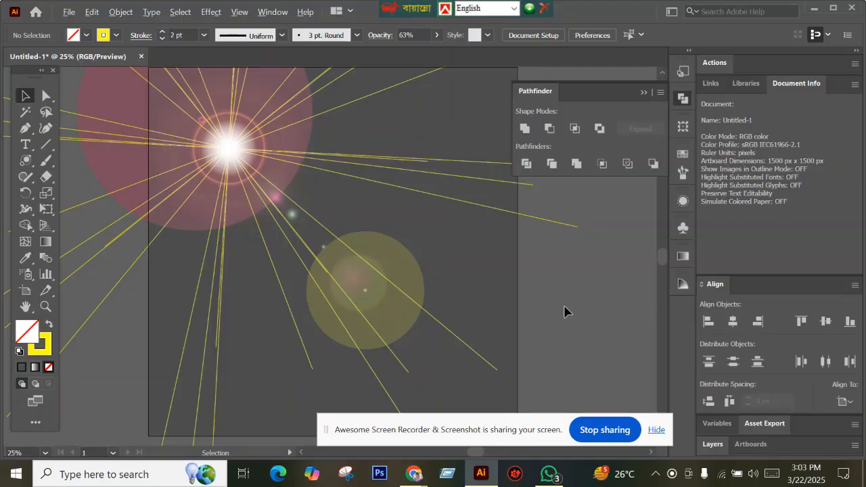
Reduce the opacity of the yellow ray lines to 16% and clear the selection
scroll(565, 311, down, 1)
scroll(470, 244, right, 2)
click(406, 226)
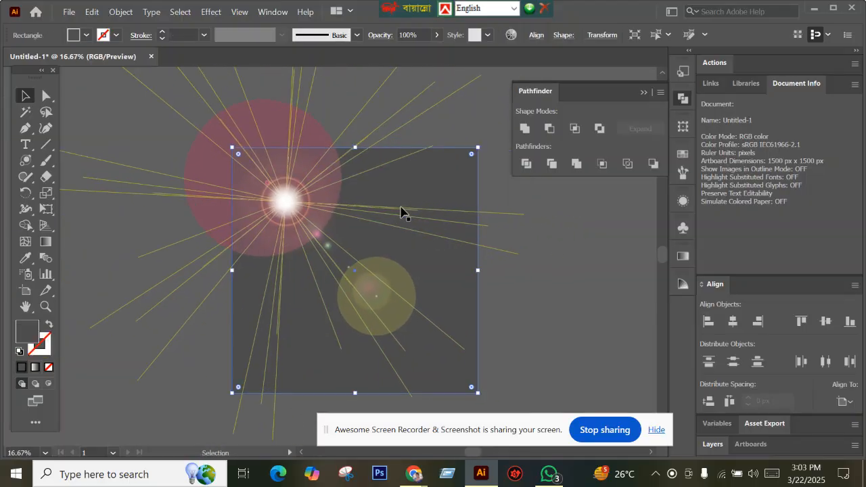
click(410, 212)
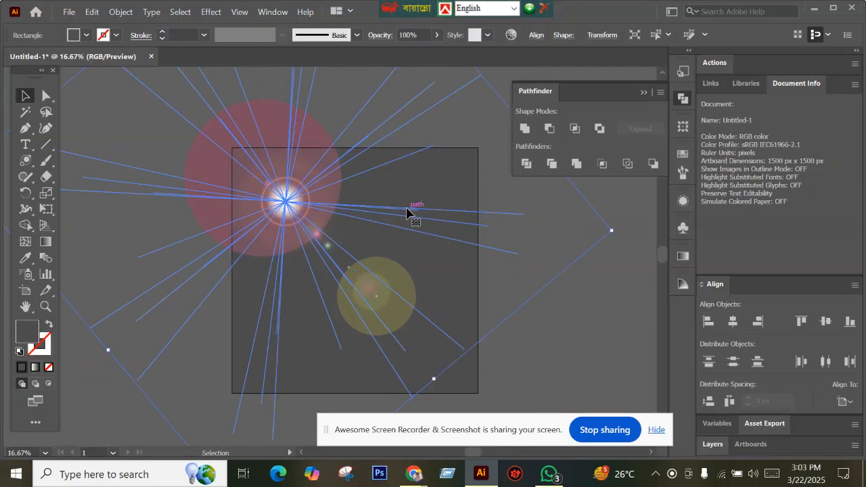
click(436, 35)
drag(416, 52, 399, 52)
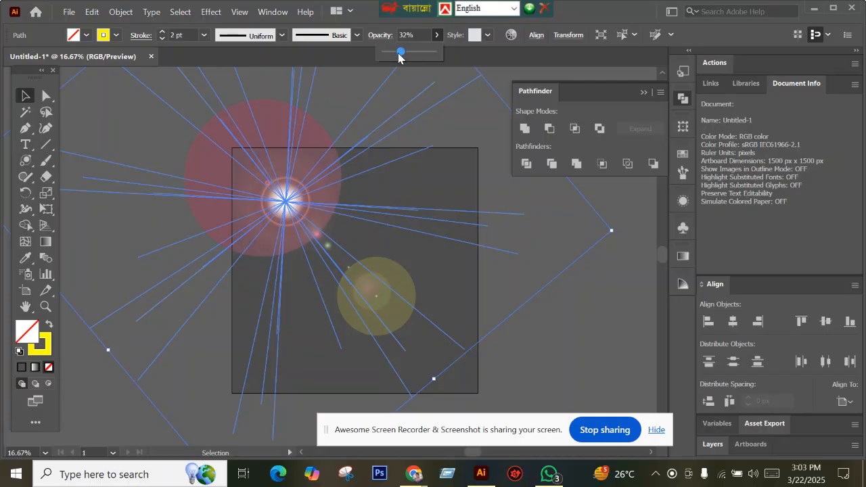
click(584, 333)
click(607, 341)
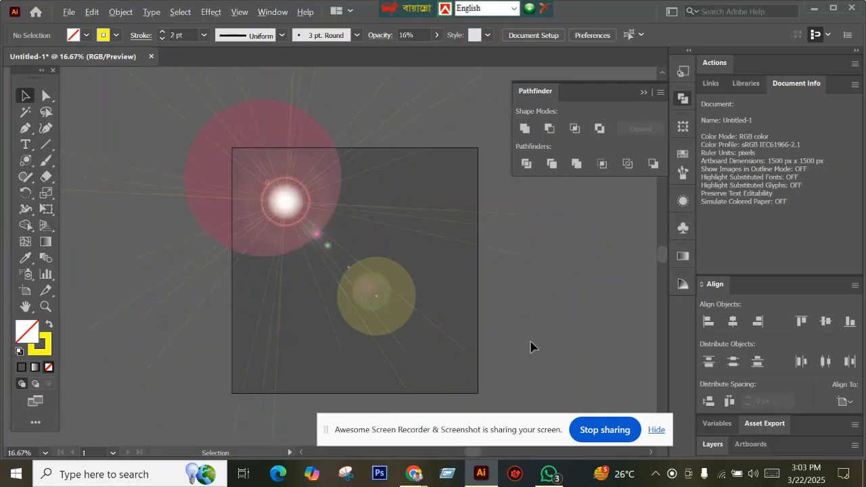
Lower the ray lines' opacity to 4% and deselect them
scroll(531, 347, up, 1)
scroll(534, 344, down, 1)
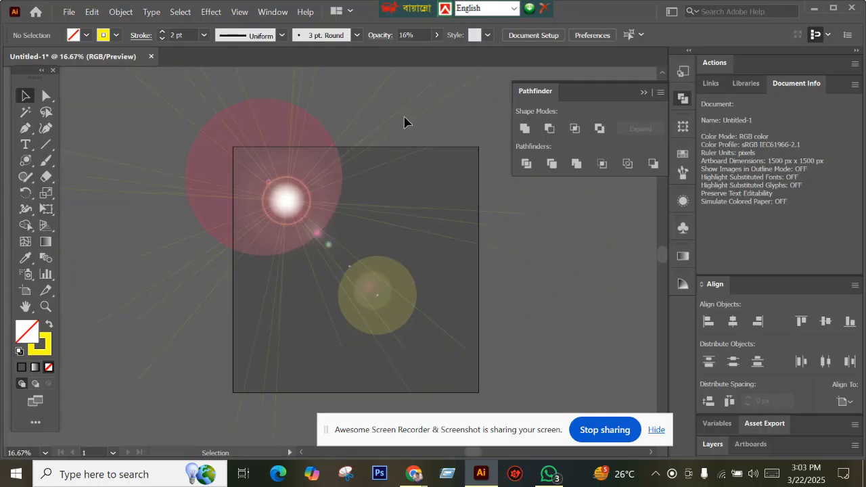
click(403, 122)
click(437, 35)
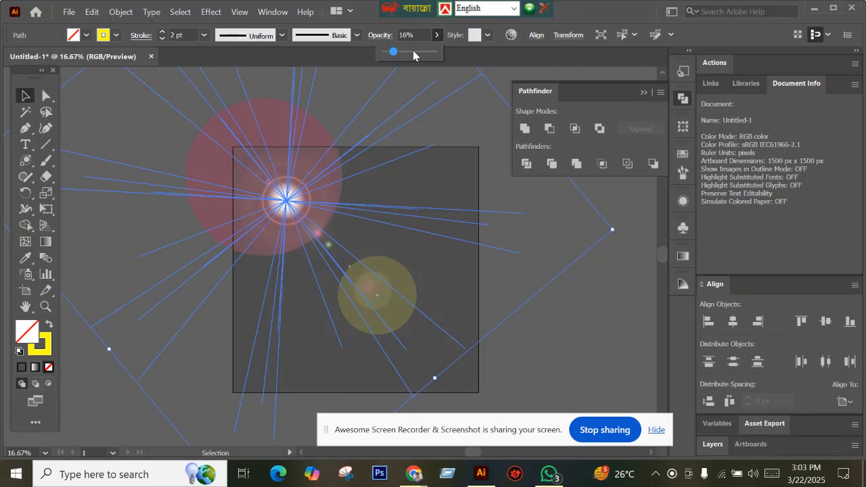
click(528, 217)
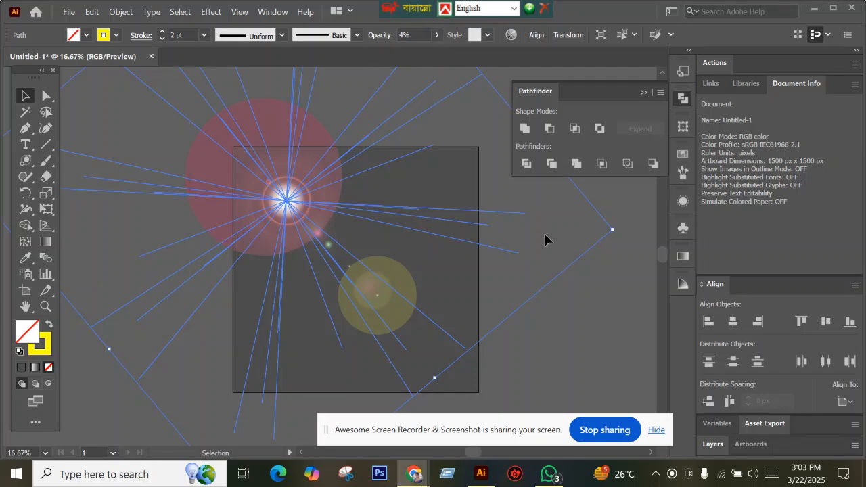
click(529, 353)
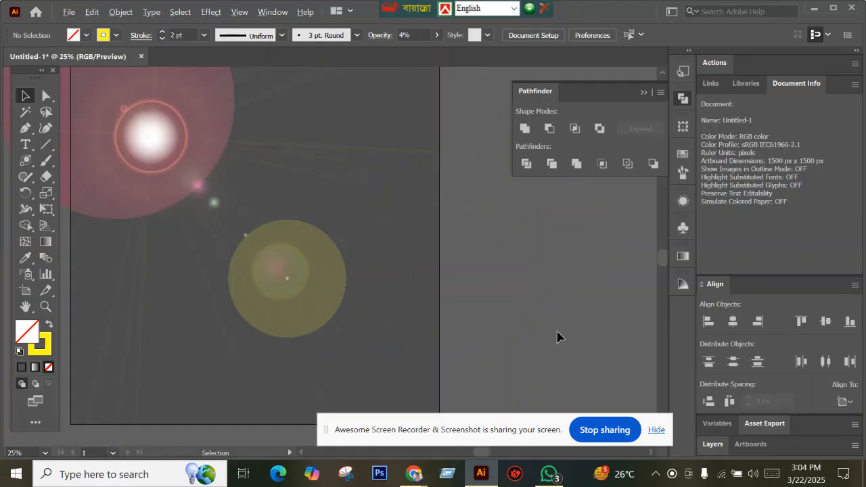
drag(550, 319, 542, 329)
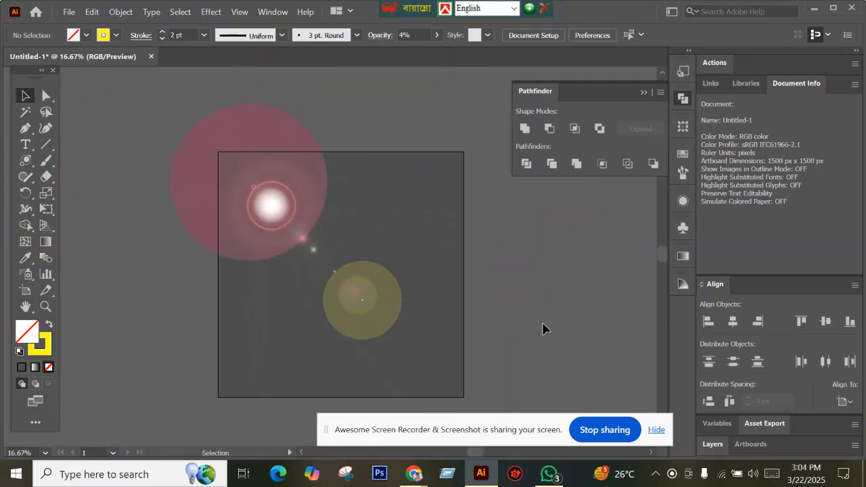
mouse_move(414, 474)
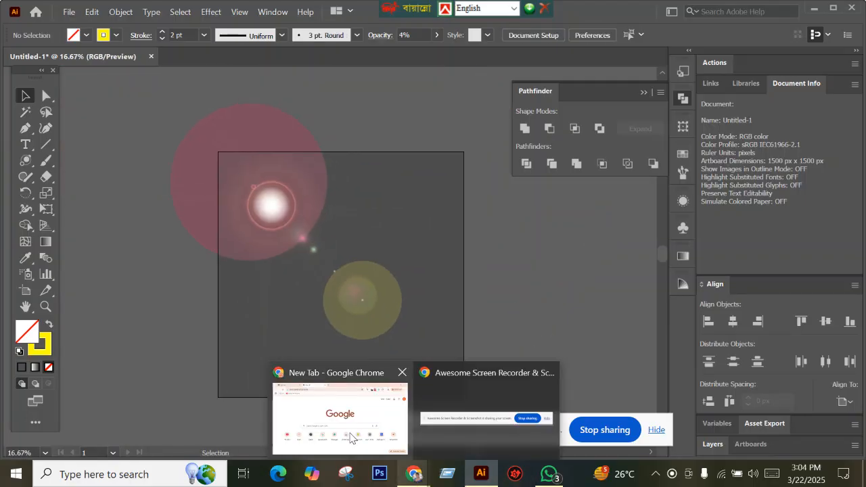